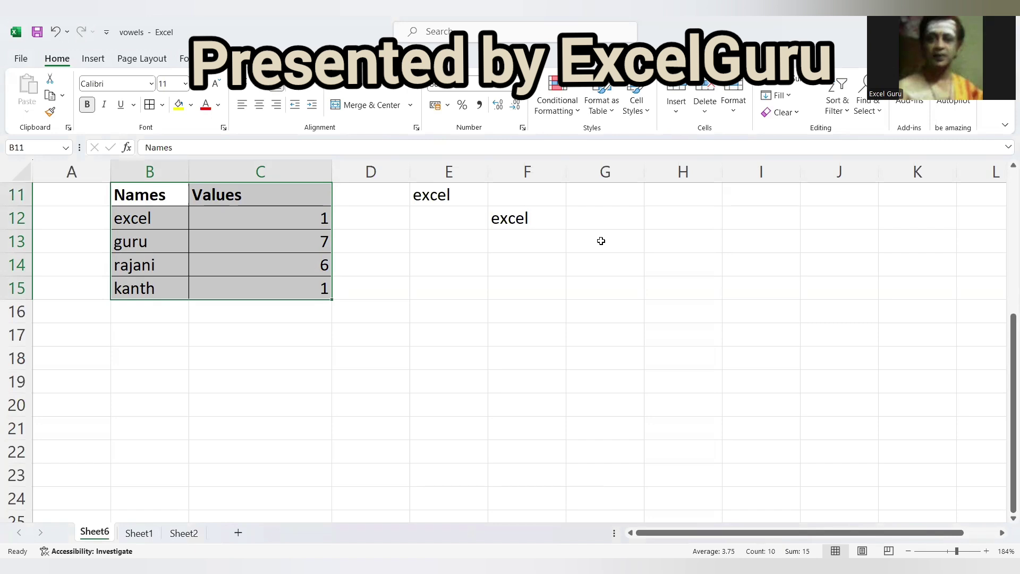
{"action": "left_click", "coordinate": [601, 241]}
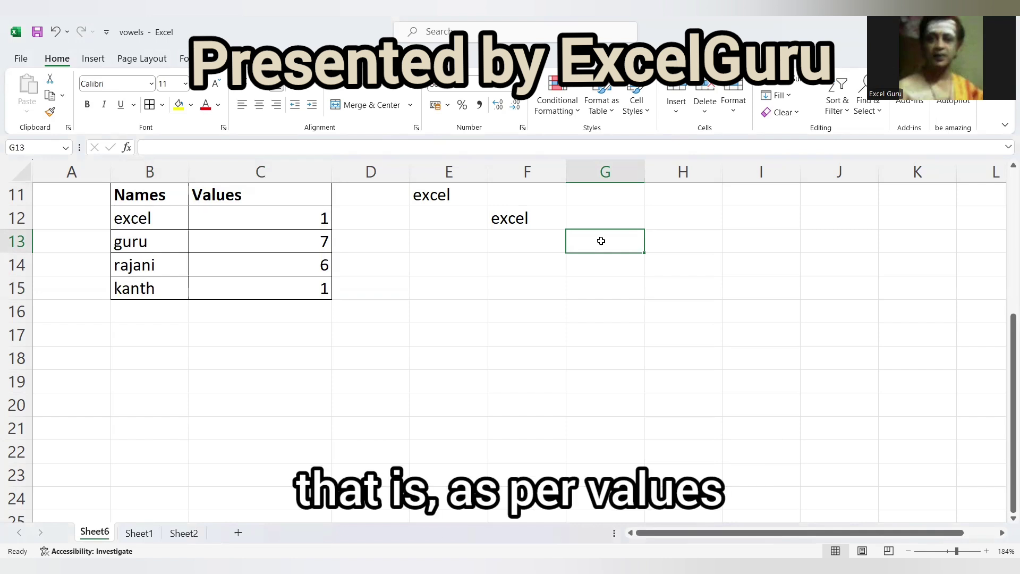
{"action": "double_click", "coordinate": [316, 219]}
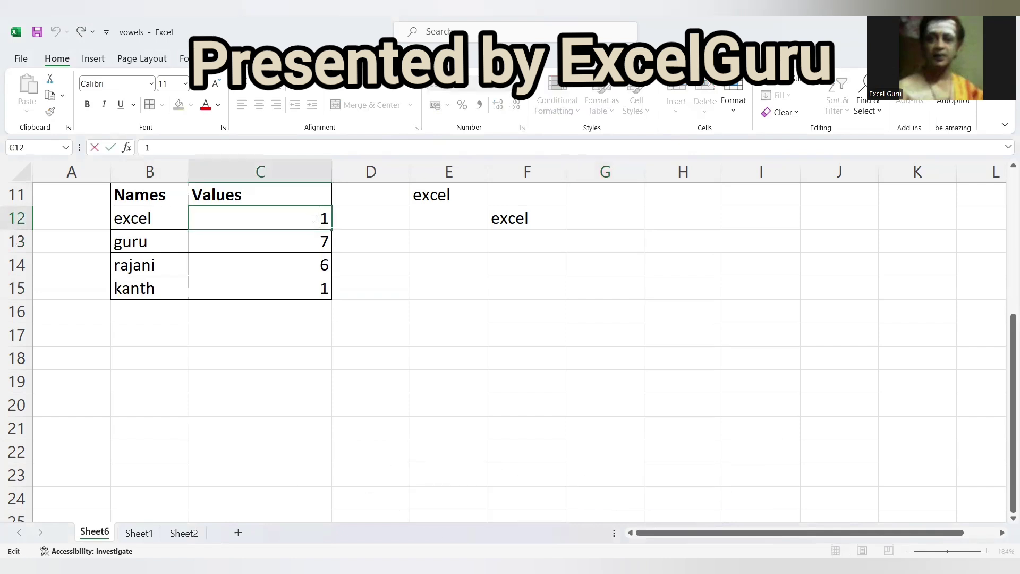
{"action": "key", "text": "Escape"}
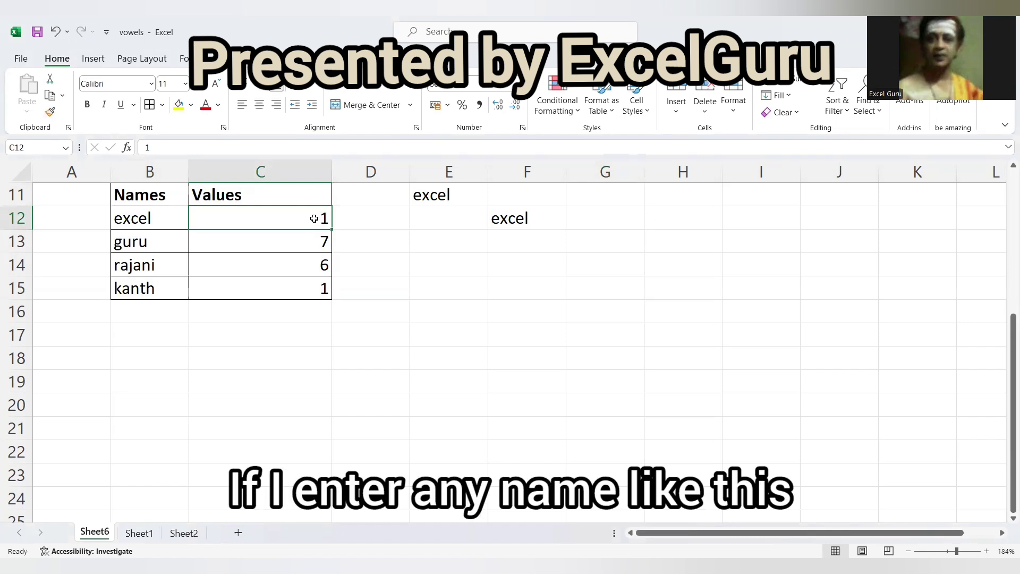
Choose the third name from the drop-down list in cell E11.
{"action": "left_click", "coordinate": [449, 195]}
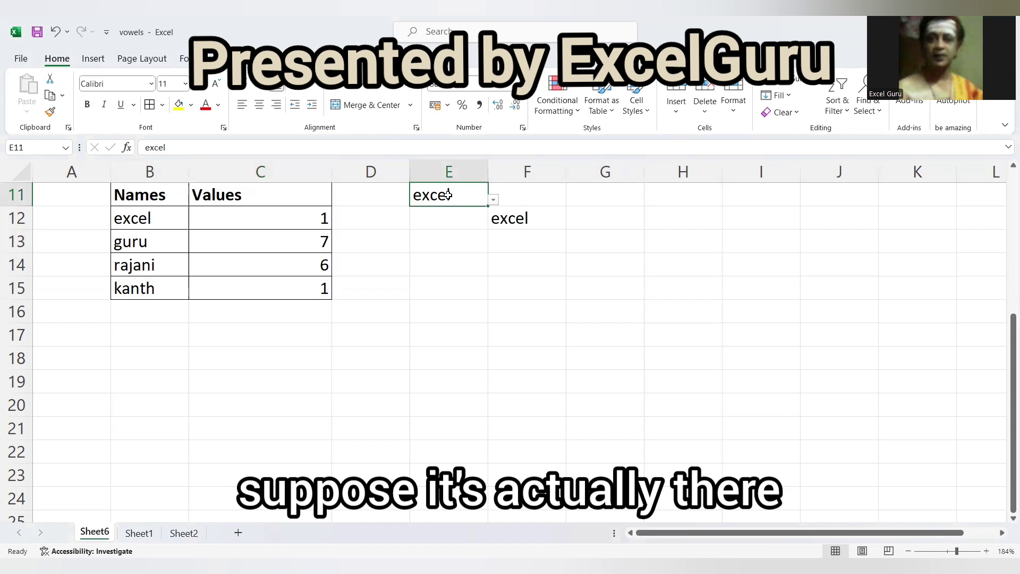
{"action": "key", "text": "alt+Down"}
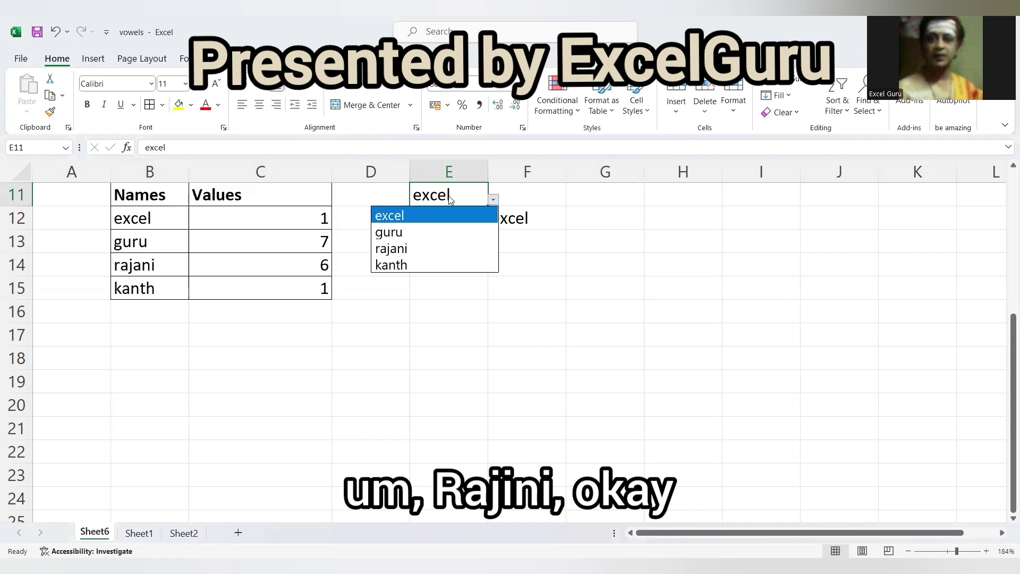
{"action": "key", "text": "Down"}
{"action": "key", "text": "Down"}
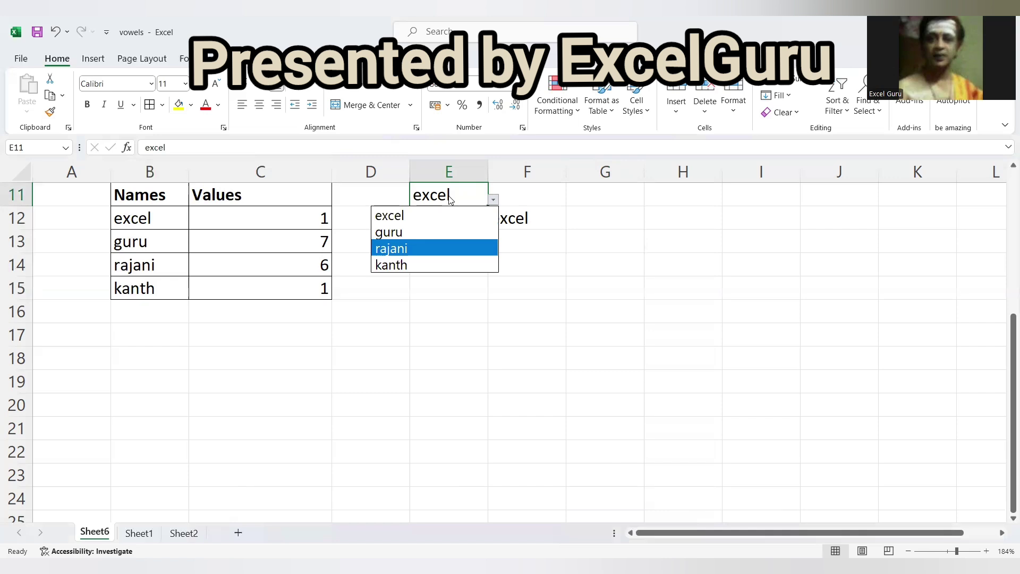
{"action": "key", "text": "Return"}
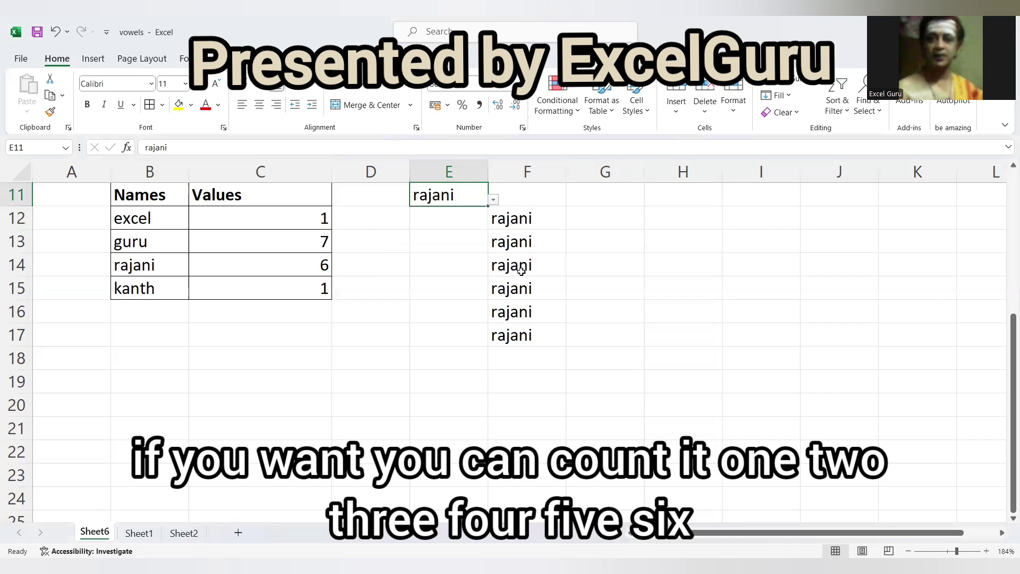
Change the drop-down selection in cell E11 to guru.
{"action": "left_click", "coordinate": [493, 201]}
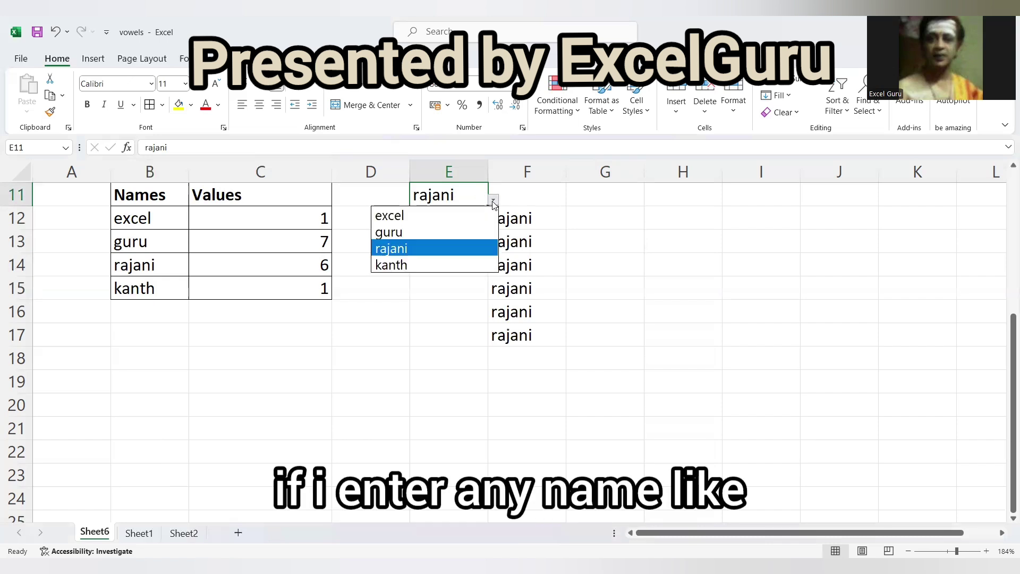
{"action": "left_click", "coordinate": [421, 232]}
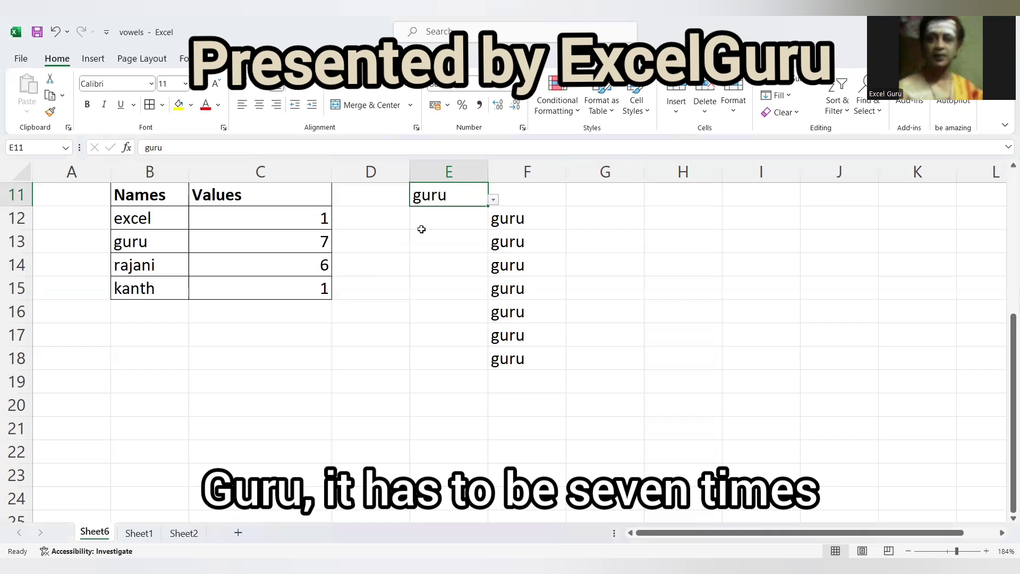
{"action": "left_click", "coordinate": [494, 200]}
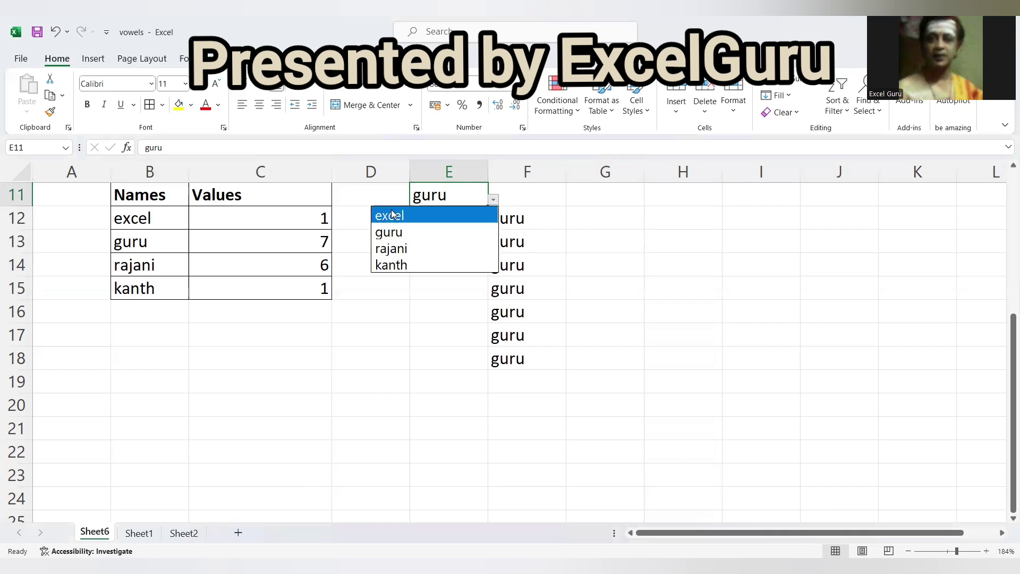
{"action": "left_click", "coordinate": [376, 359]}
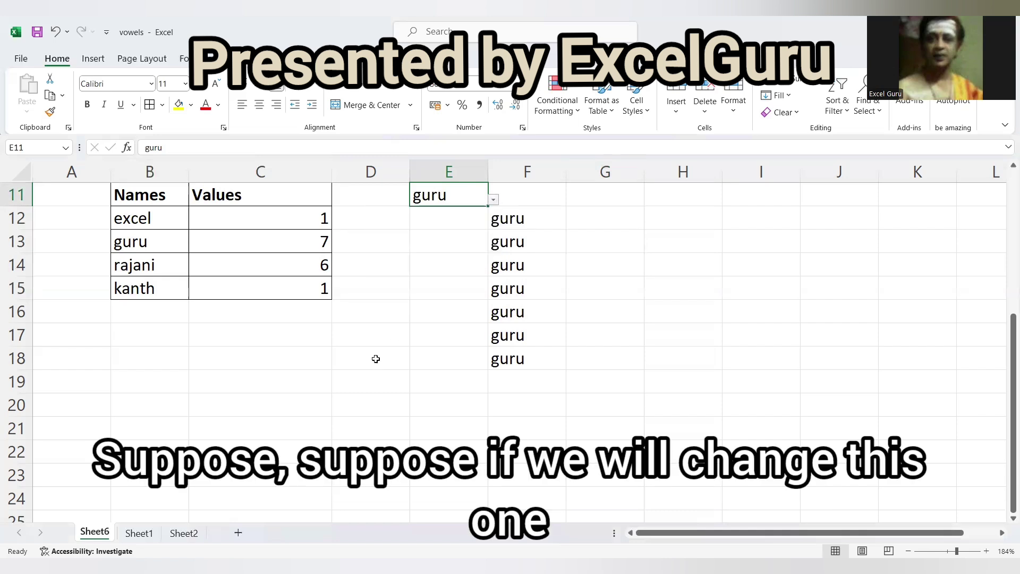
Set the value for guru in cell C13 to 5.
{"action": "left_click", "coordinate": [308, 242]}
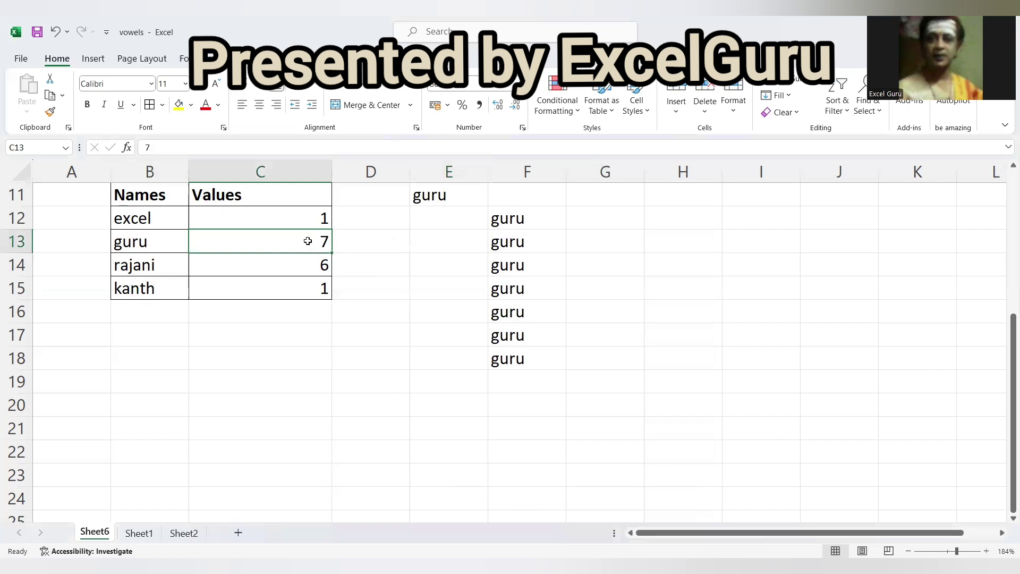
{"action": "type", "text": "5"}
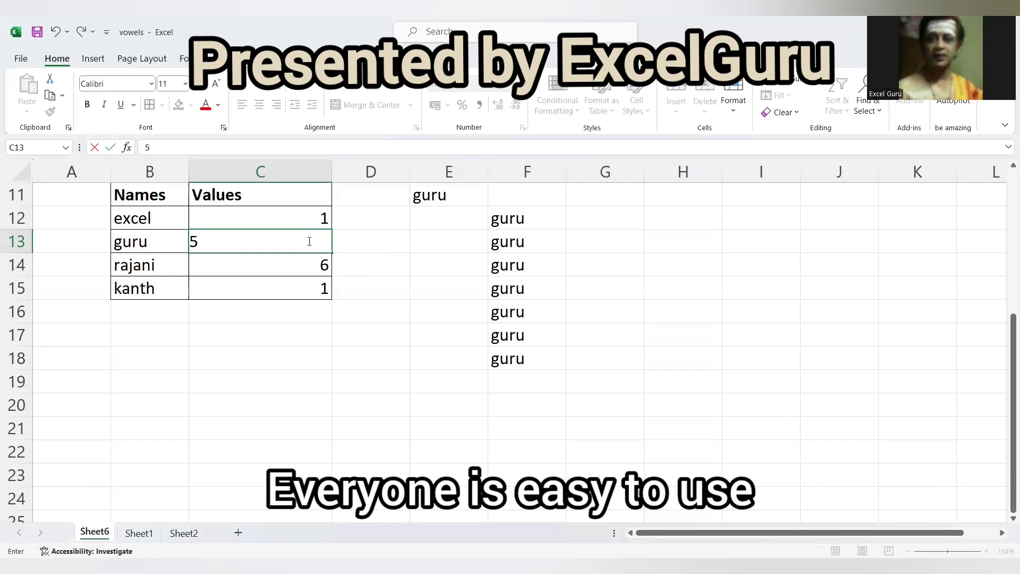
{"action": "key", "text": "Return"}
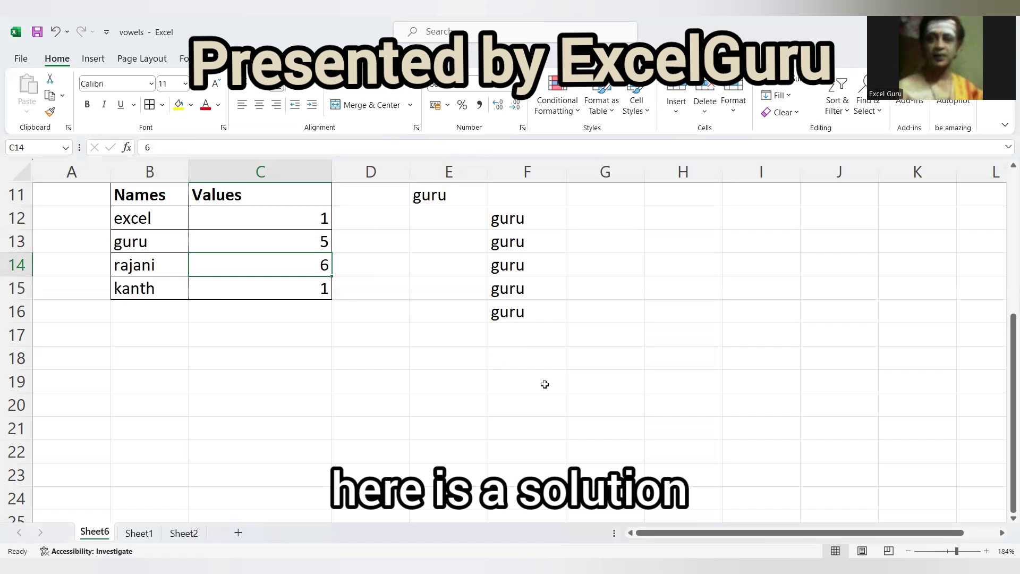
Enter the expanding row counter formula =ROWS(G$12:G12) in cell G12.
{"action": "left_click", "coordinate": [608, 222]}
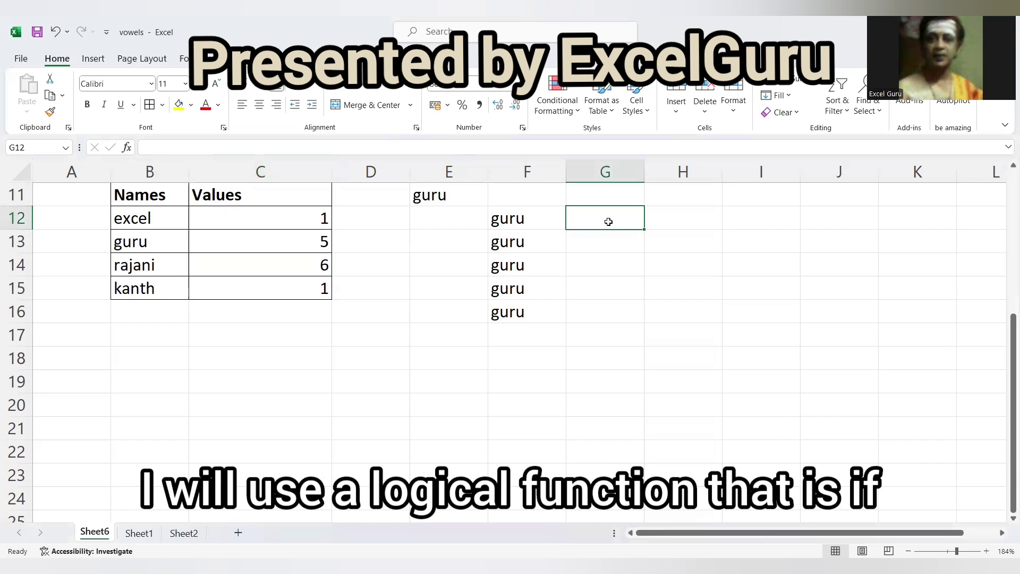
{"action": "type", "text": "="}
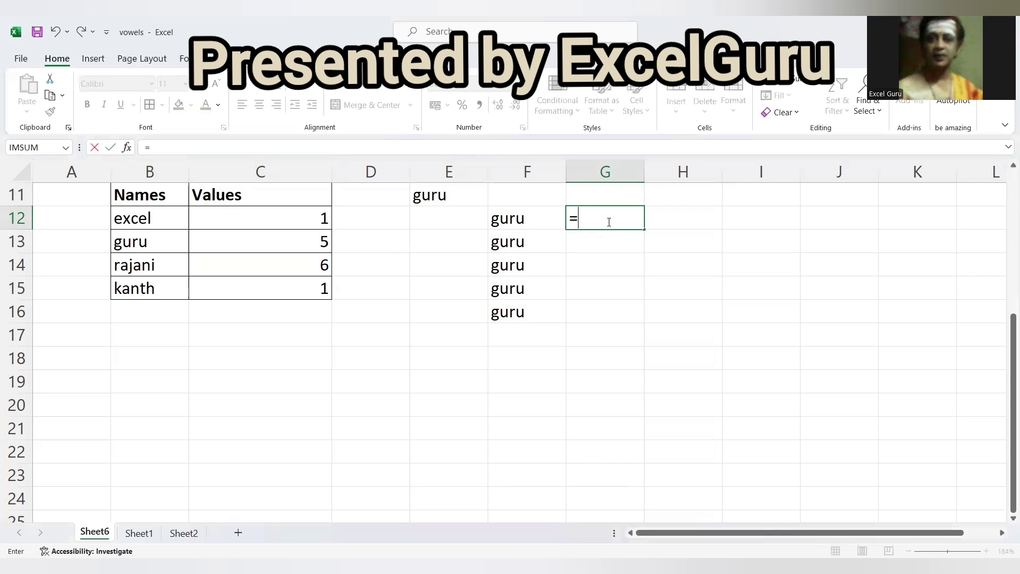
{"action": "type", "text": "IF("}
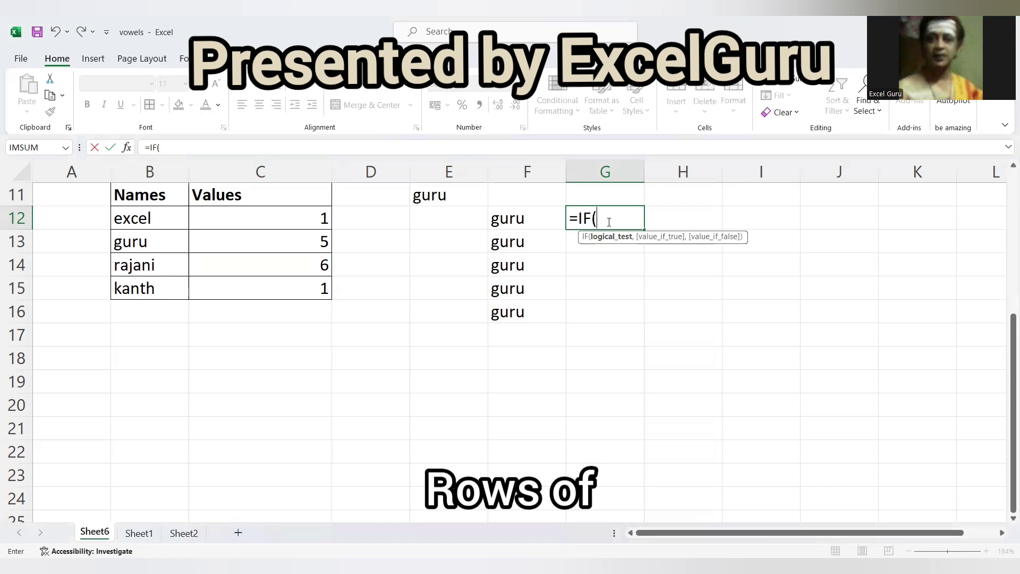
{"action": "key", "text": "BackSpace"}
{"action": "key", "text": "BackSpace"}
{"action": "key", "text": "BackSpace"}
{"action": "type", "text": "ros"}
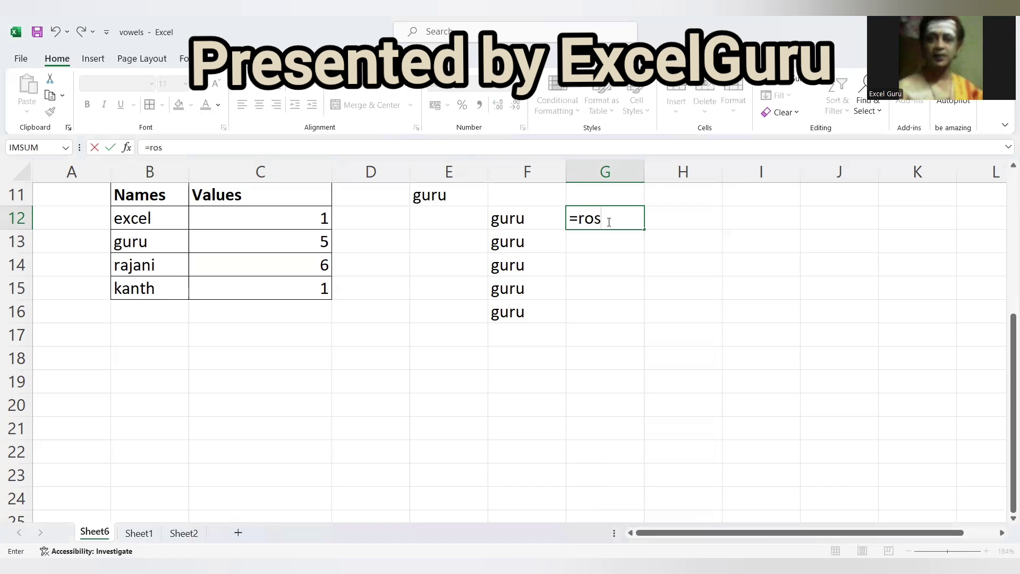
{"action": "key", "text": "Tab"}
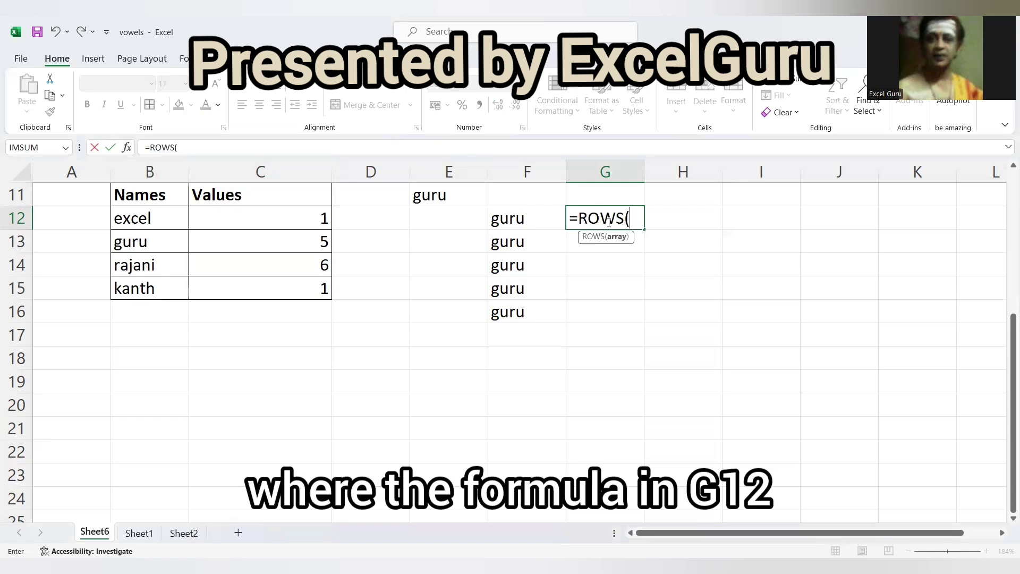
{"action": "type", "text": "g"}
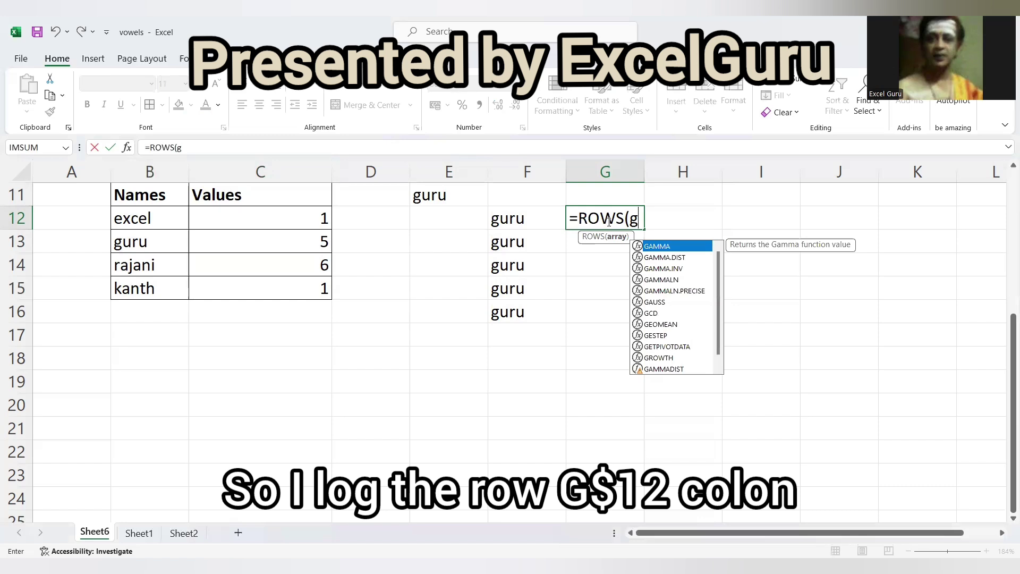
{"action": "type", "text": "$12:"}
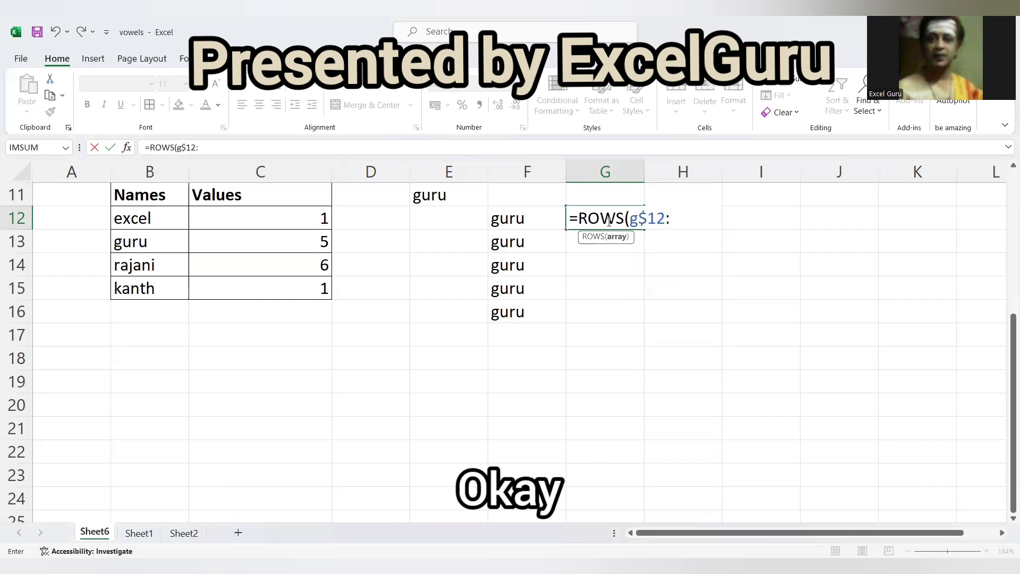
{"action": "type", "text": "g12)"}
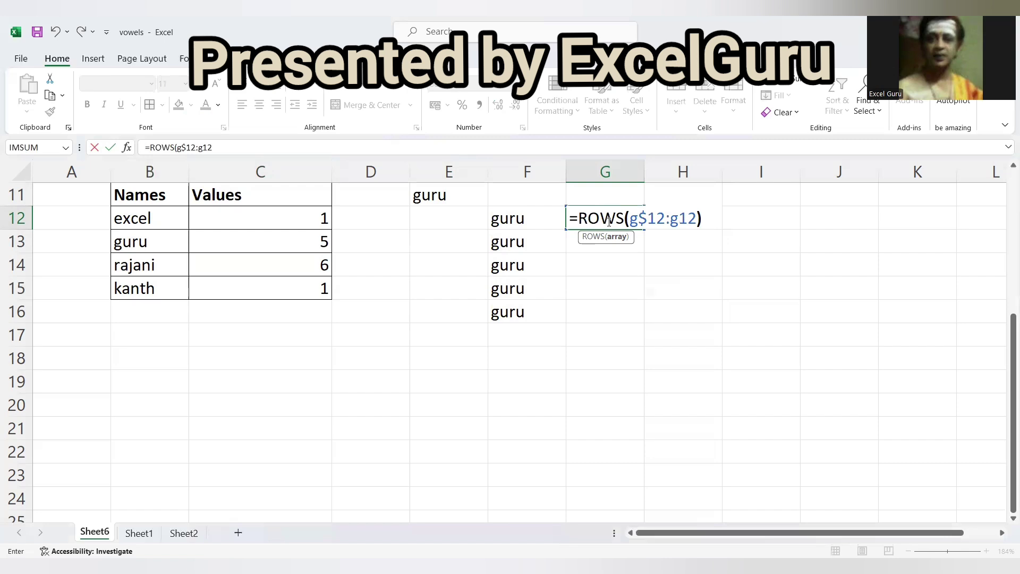
{"action": "key", "text": "Return"}
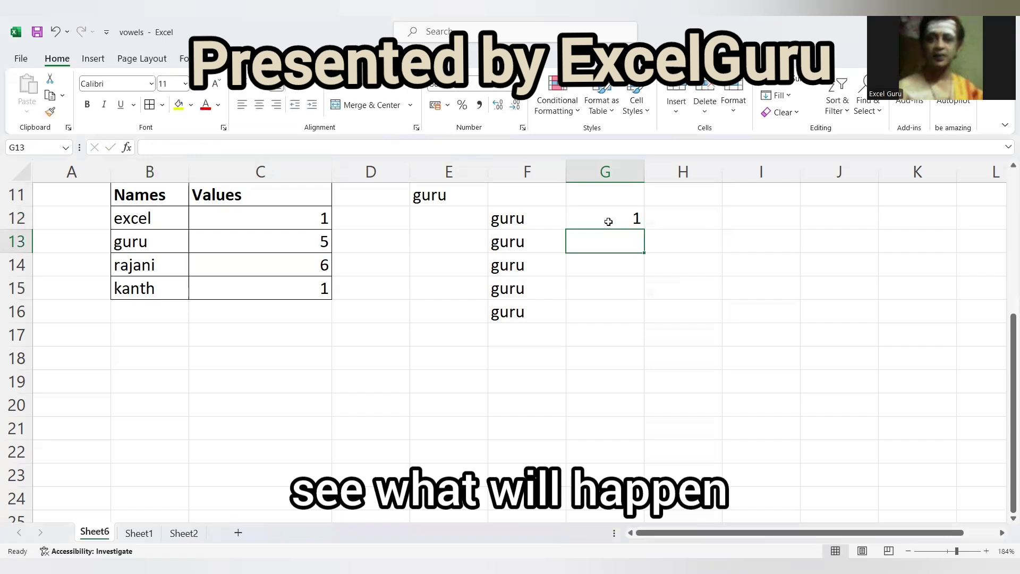
Fill the ROWS formula from G12 down through G23.
{"action": "left_click", "coordinate": [635, 219]}
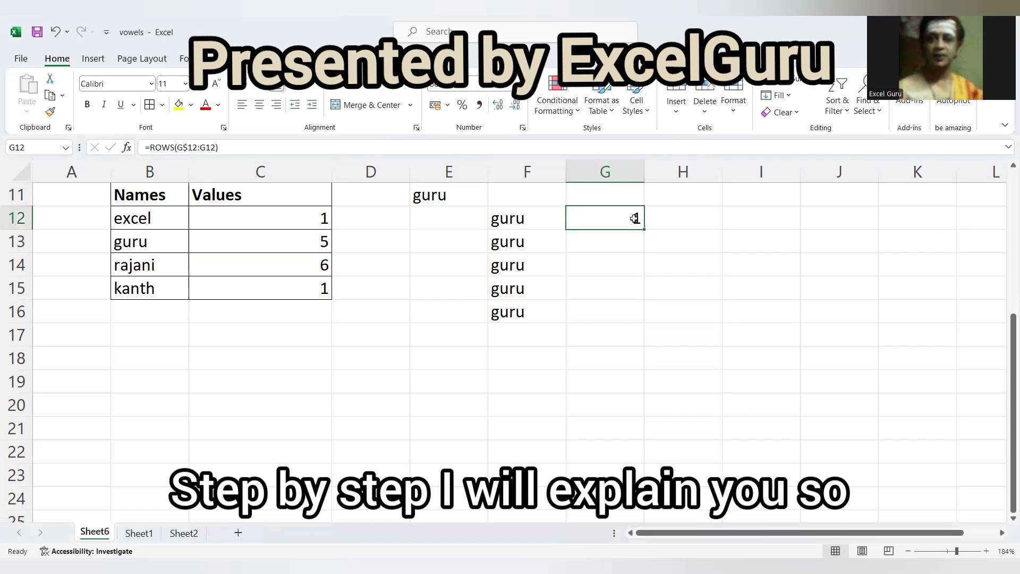
{"action": "key", "text": "shift+Down"}
{"action": "key", "text": "shift+Down"}
{"action": "key", "text": "shift+Down"}
{"action": "key", "text": "shift+Down"}
{"action": "key", "text": "shift+Down"}
{"action": "key", "text": "shift+Down"}
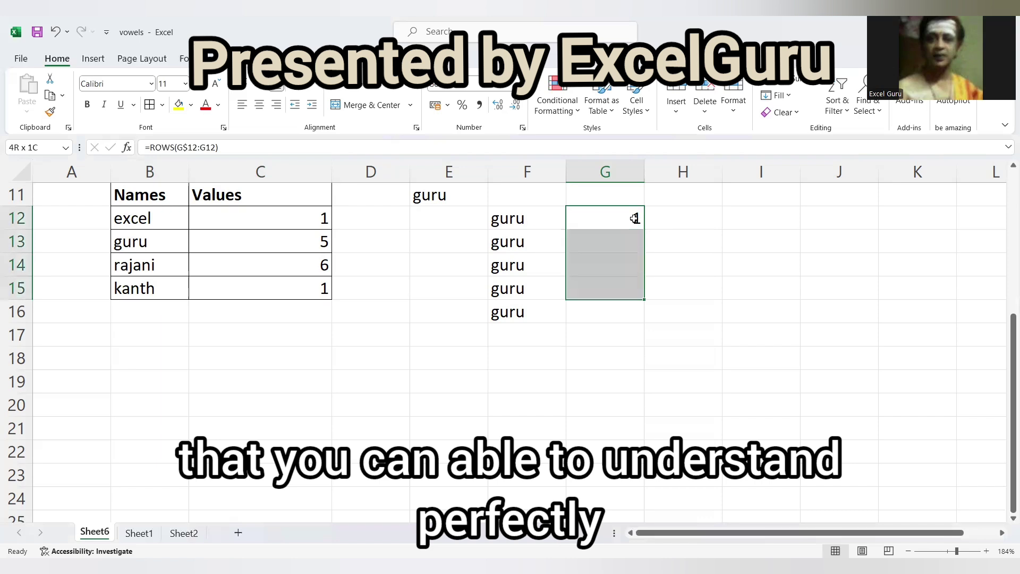
{"action": "key", "text": "shift+Down"}
{"action": "key", "text": "shift+Down"}
{"action": "key", "text": "shift+Down"}
{"action": "key", "text": "shift+Down"}
{"action": "key", "text": "shift+Down"}
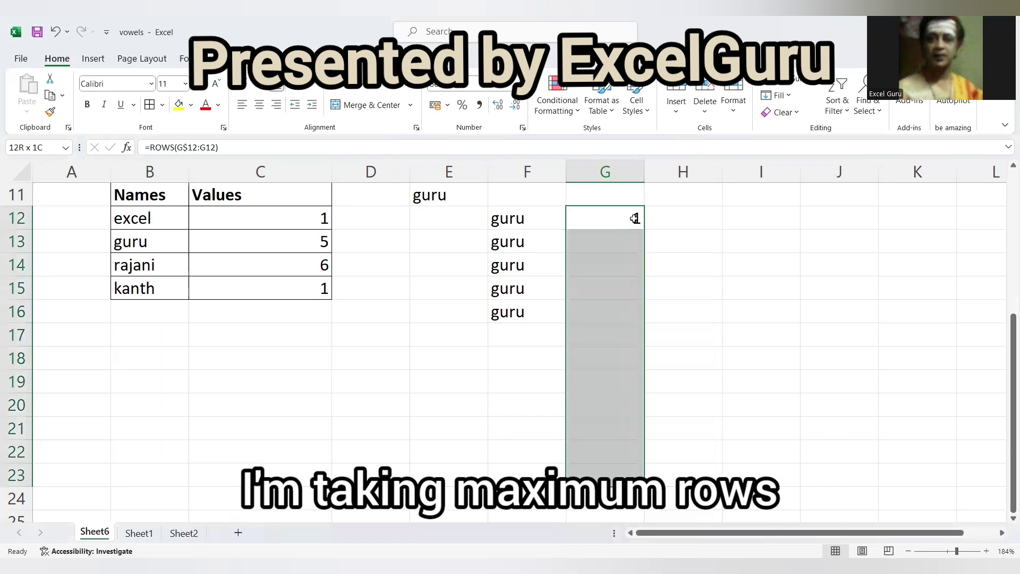
{"action": "key", "text": "ctrl+d"}
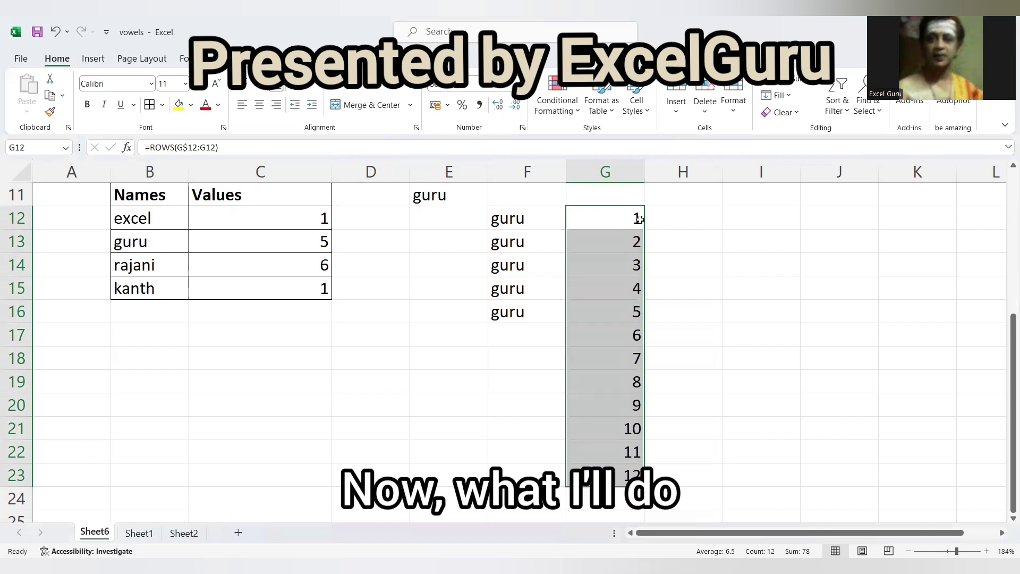
{"action": "left_click", "coordinate": [617, 215]}
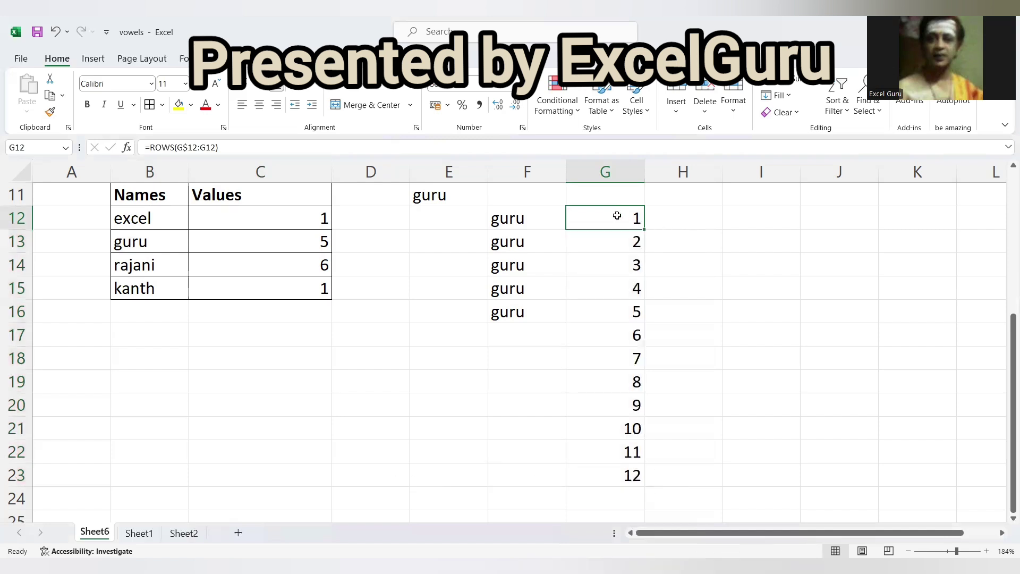
Enter =VLOOKUP($E$11,$B$12:$C$15,2,0) in cell H12 and fill it down through H23.
{"action": "left_click", "coordinate": [673, 215]}
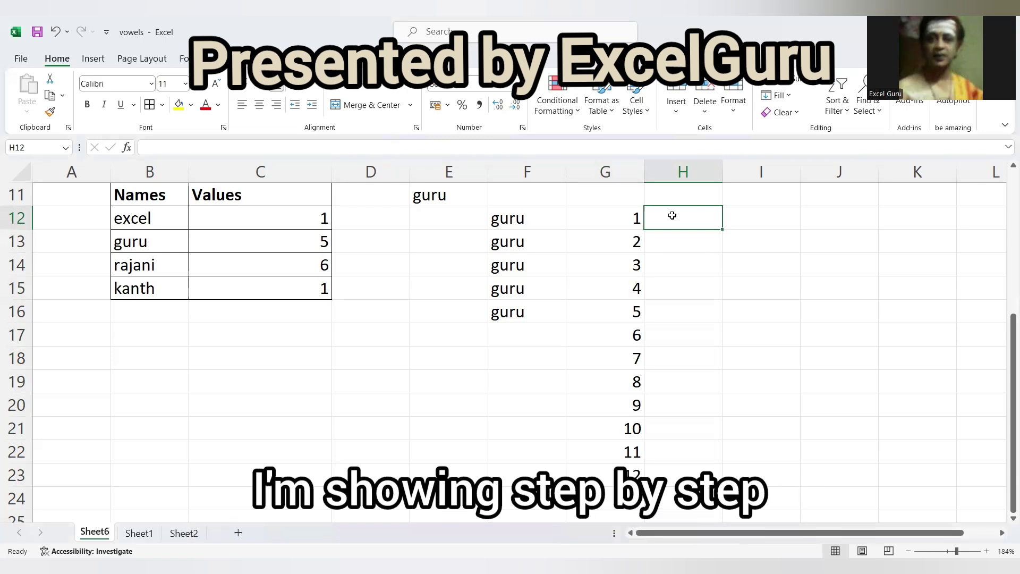
{"action": "type", "text": "="}
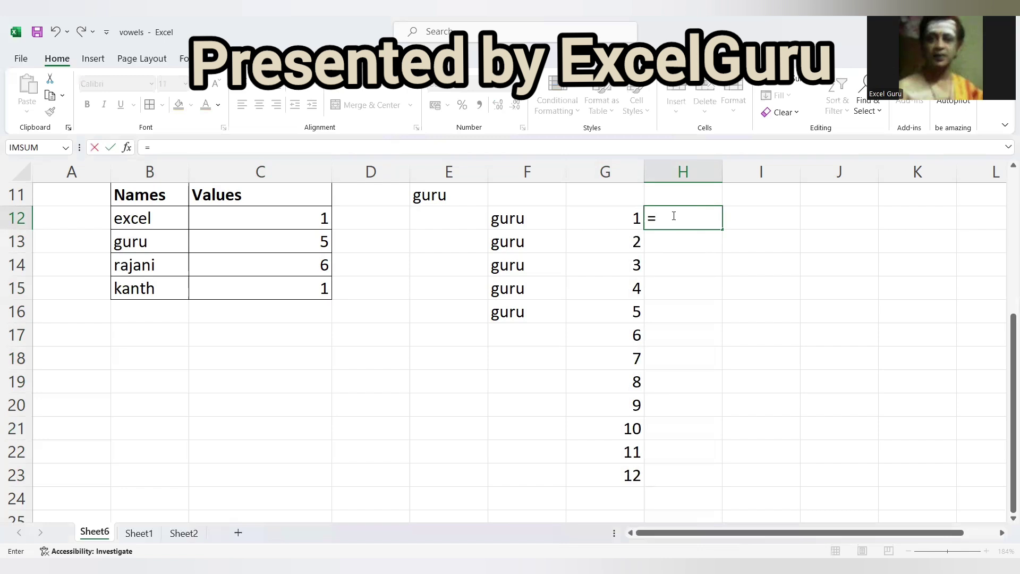
{"action": "type", "text": "VLOOKUP("}
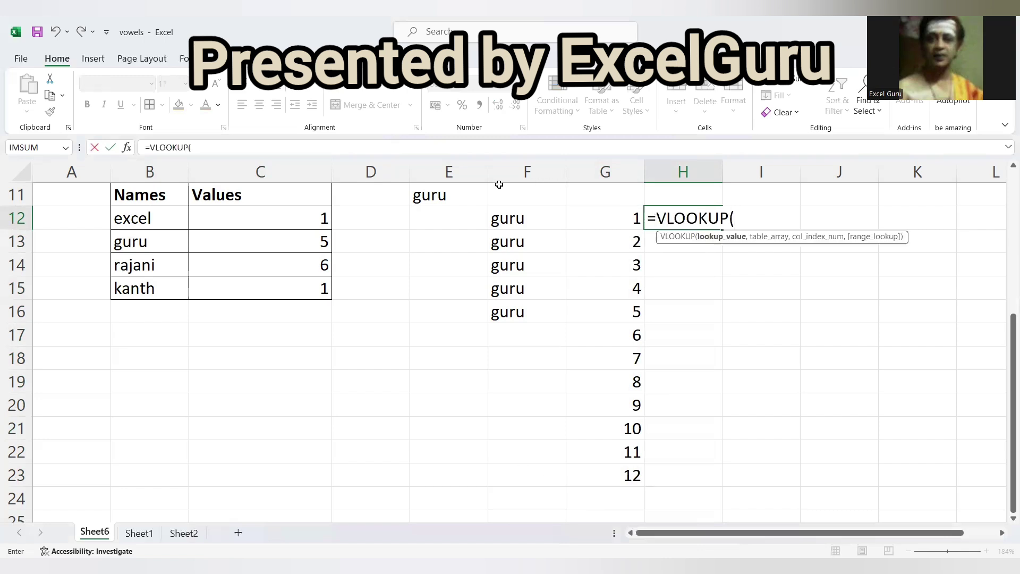
{"action": "left_click", "coordinate": [461, 193]}
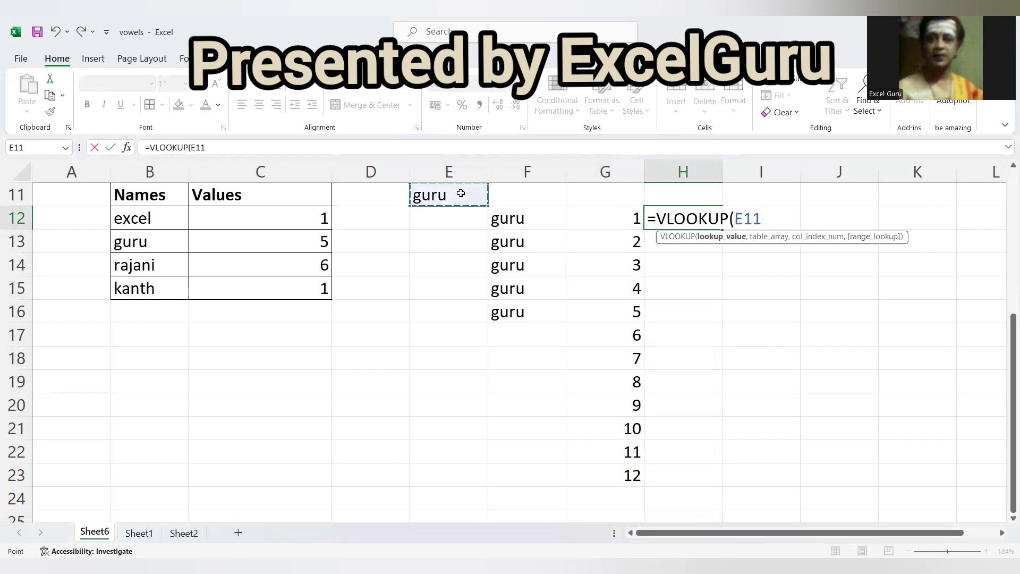
{"action": "key", "text": "F4"}
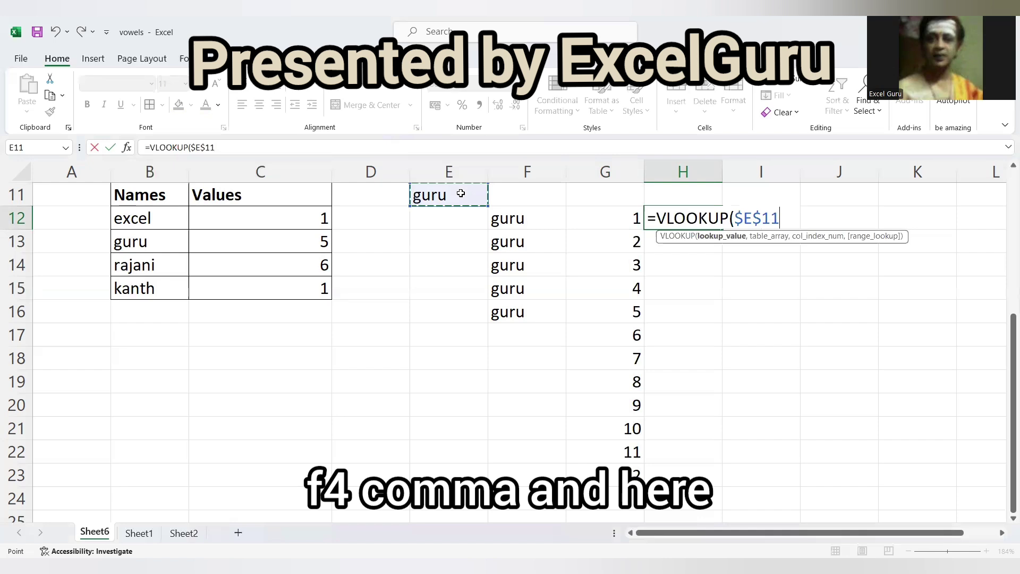
{"action": "type", "text": ","}
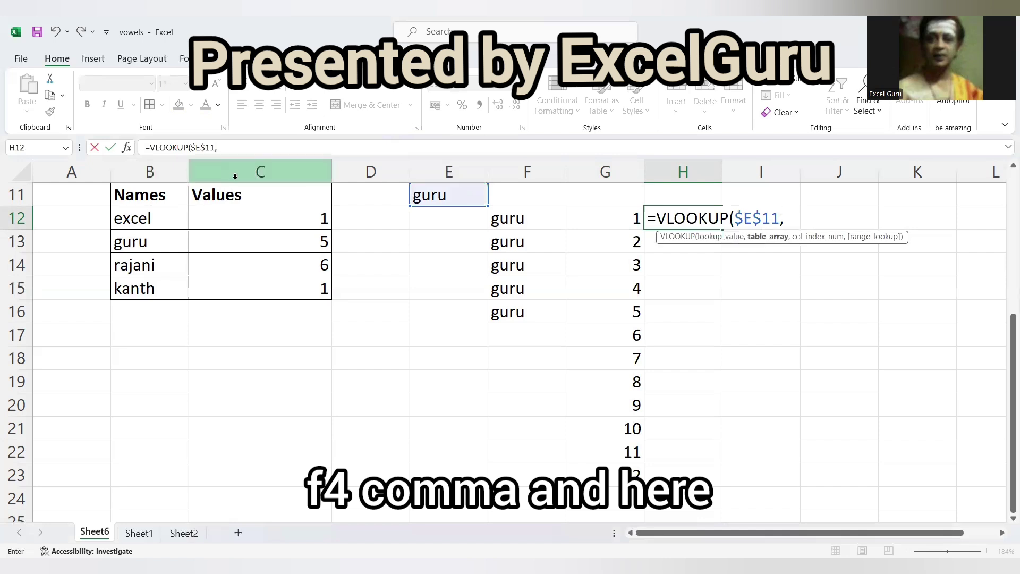
{"action": "left_click", "coordinate": [172, 222]}
{"action": "key", "text": "shift+Right"}
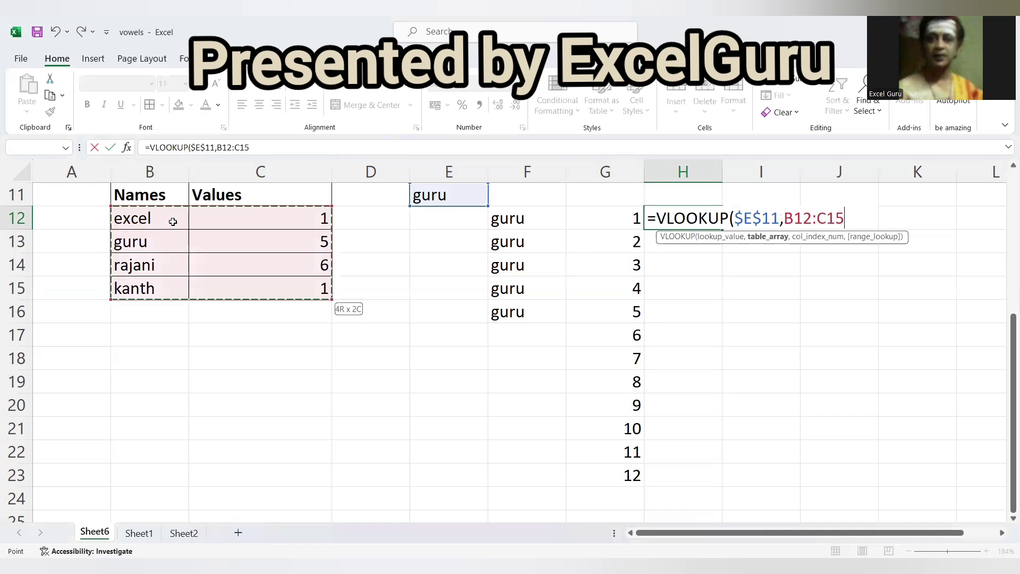
{"action": "key", "text": "ctrl+shift+Down"}
{"action": "key", "text": "F4"}
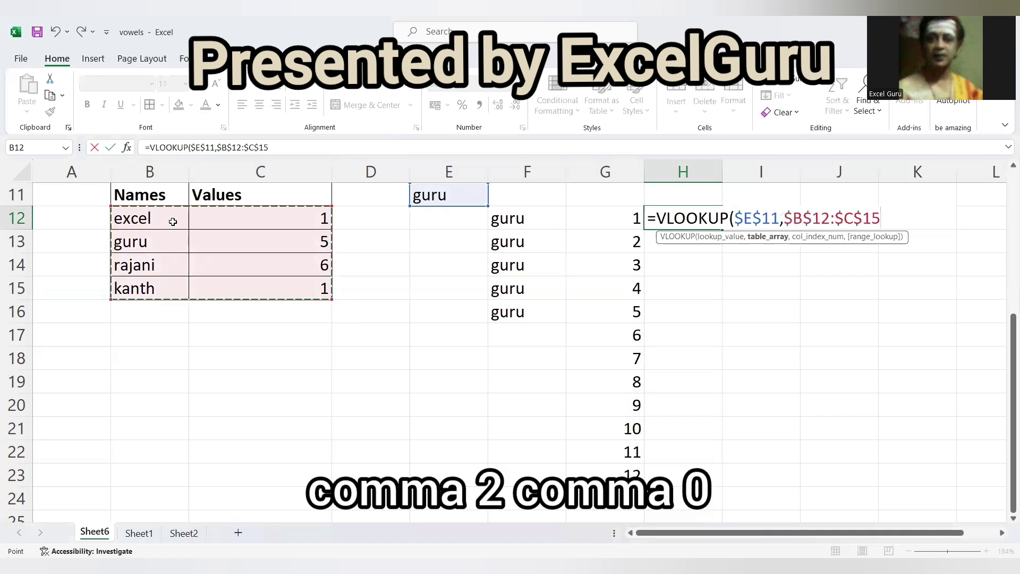
{"action": "type", "text": ",2"}
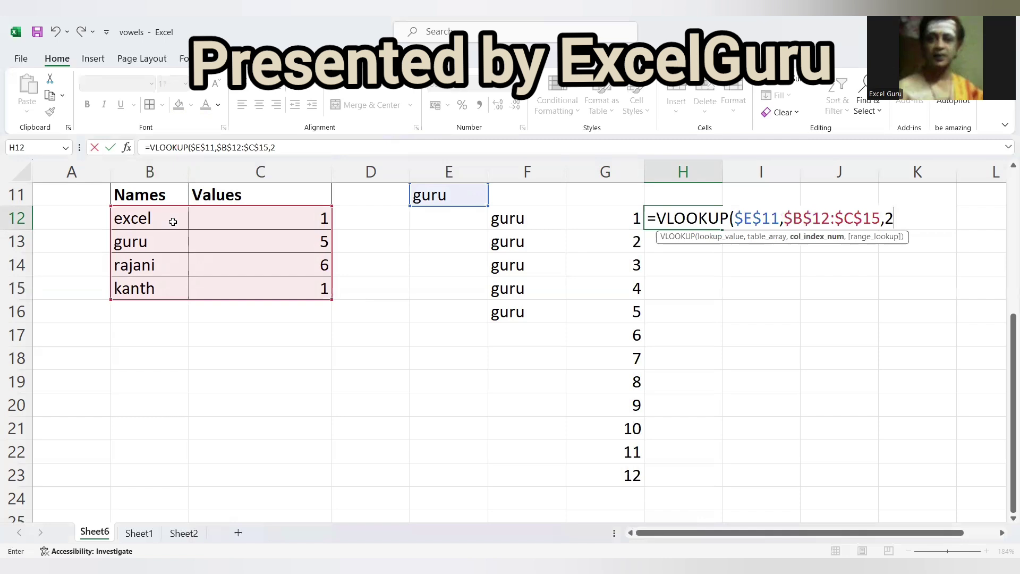
{"action": "type", "text": ",0"}
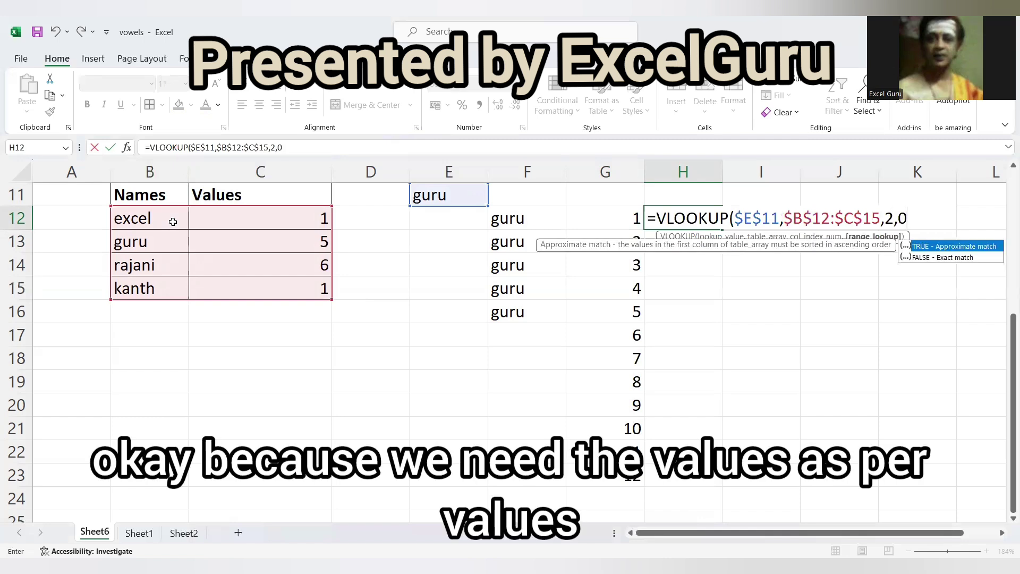
{"action": "type", "text": ")"}
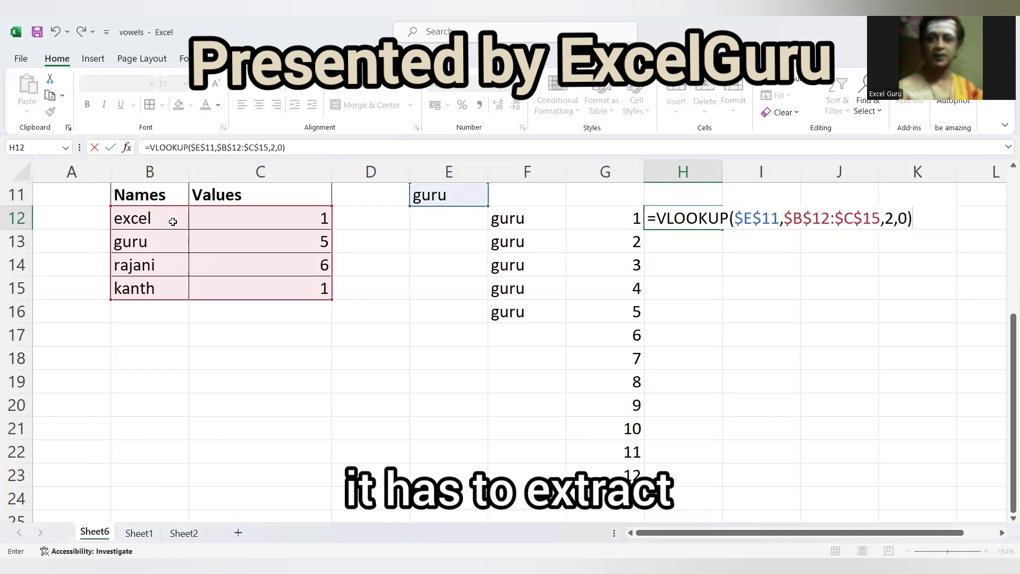
{"action": "key", "text": "Return"}
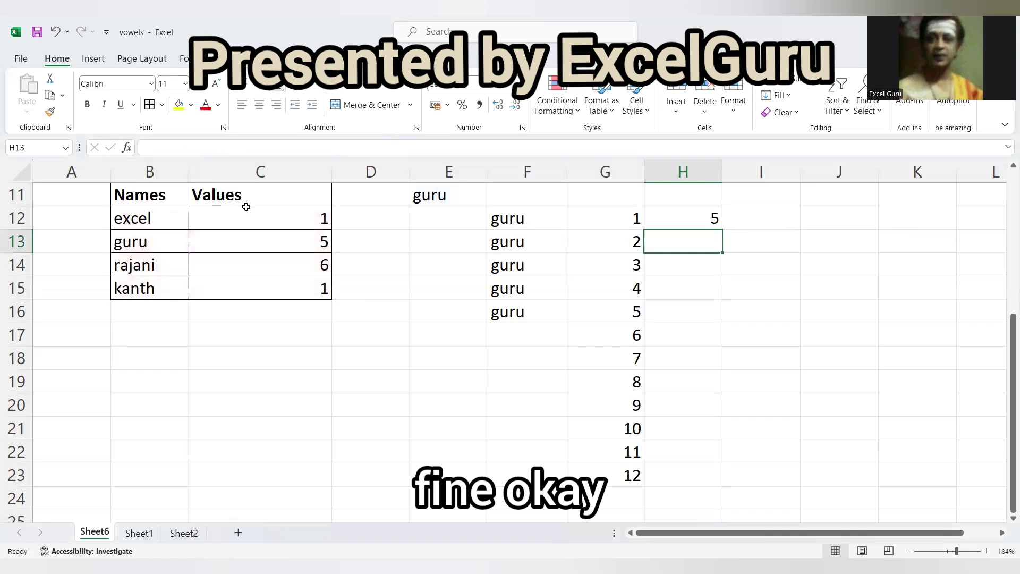
{"action": "left_click", "coordinate": [693, 213]}
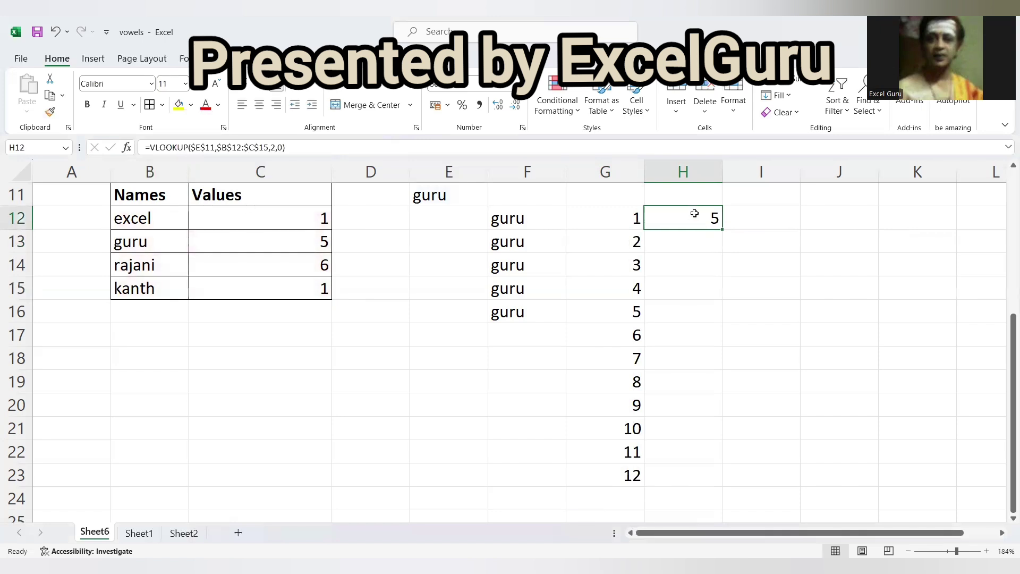
{"action": "double_click", "coordinate": [721, 228]}
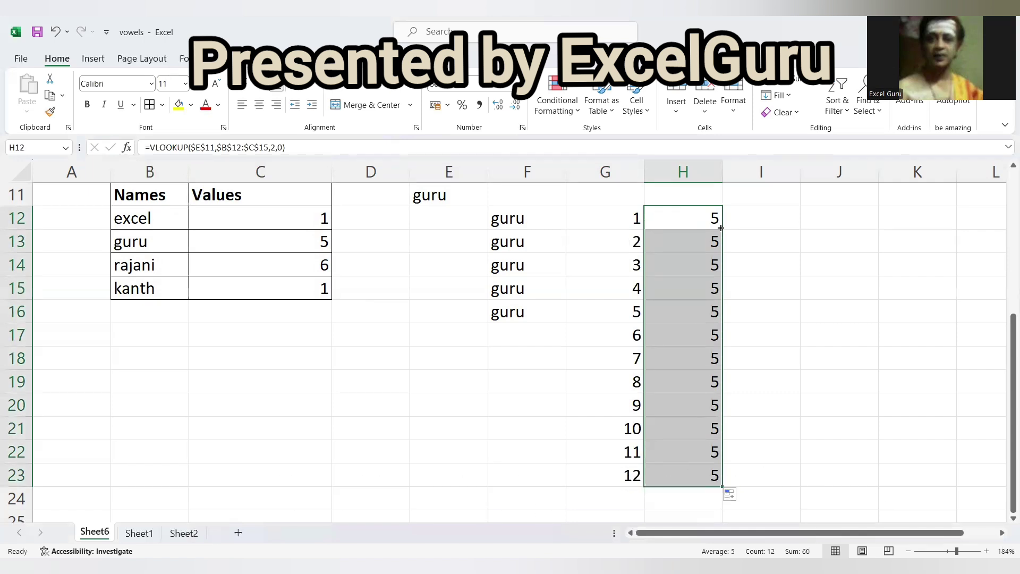
Set the value for kanth in cell C15 to 2.
{"action": "left_click", "coordinate": [459, 199]}
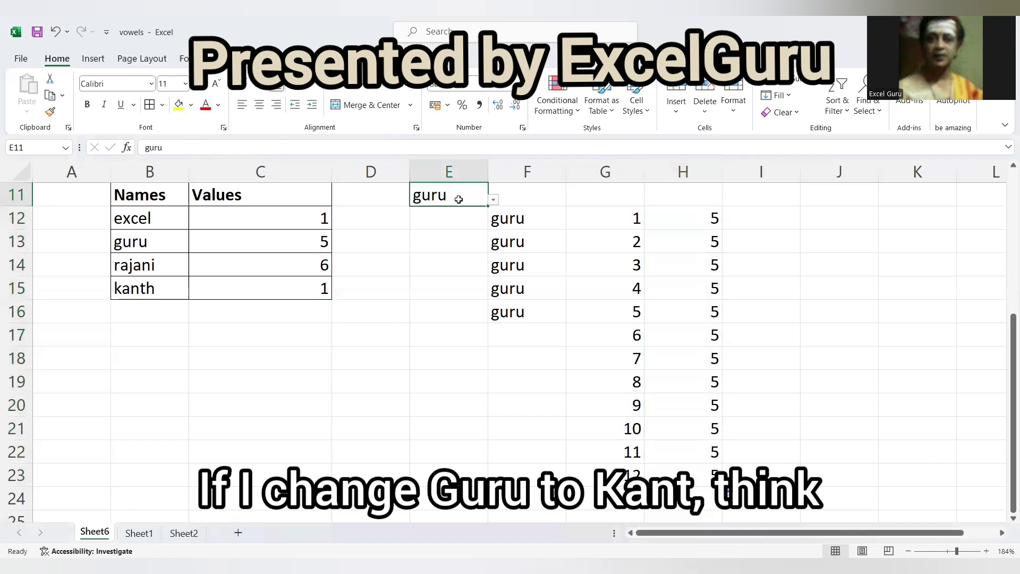
{"action": "key", "text": "alt"}
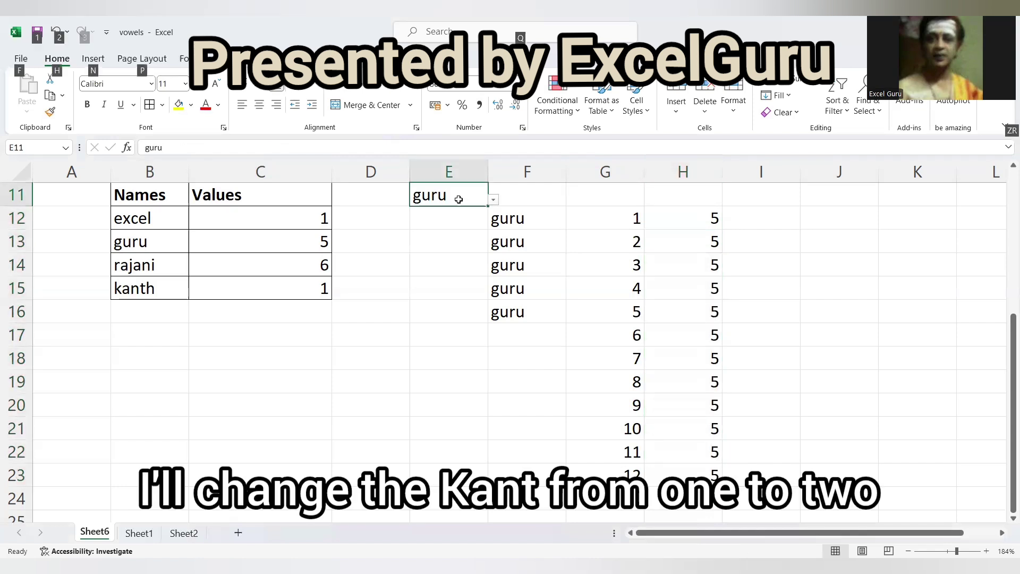
{"action": "left_click", "coordinate": [305, 290]}
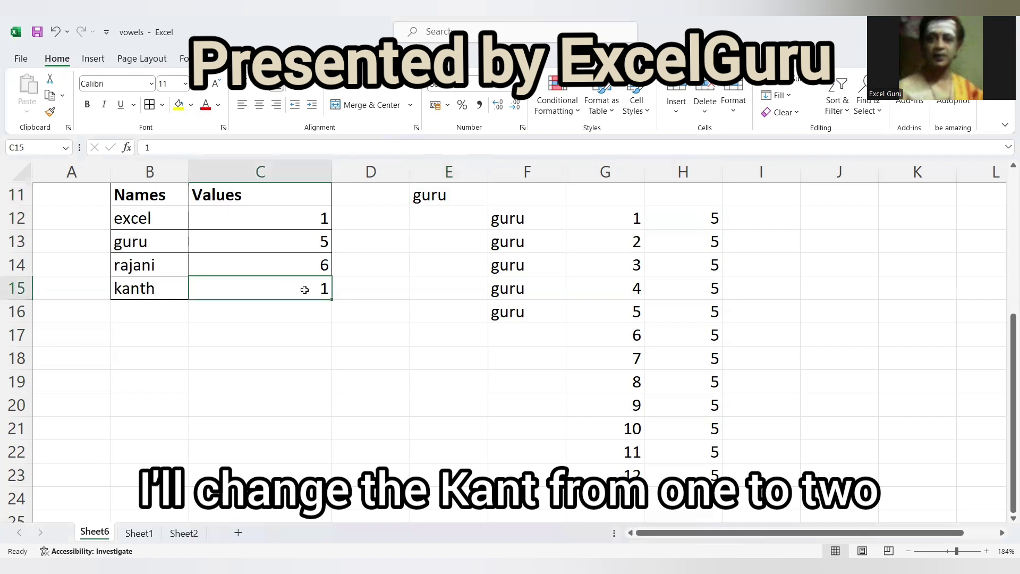
{"action": "type", "text": "2"}
{"action": "key", "text": "Return"}
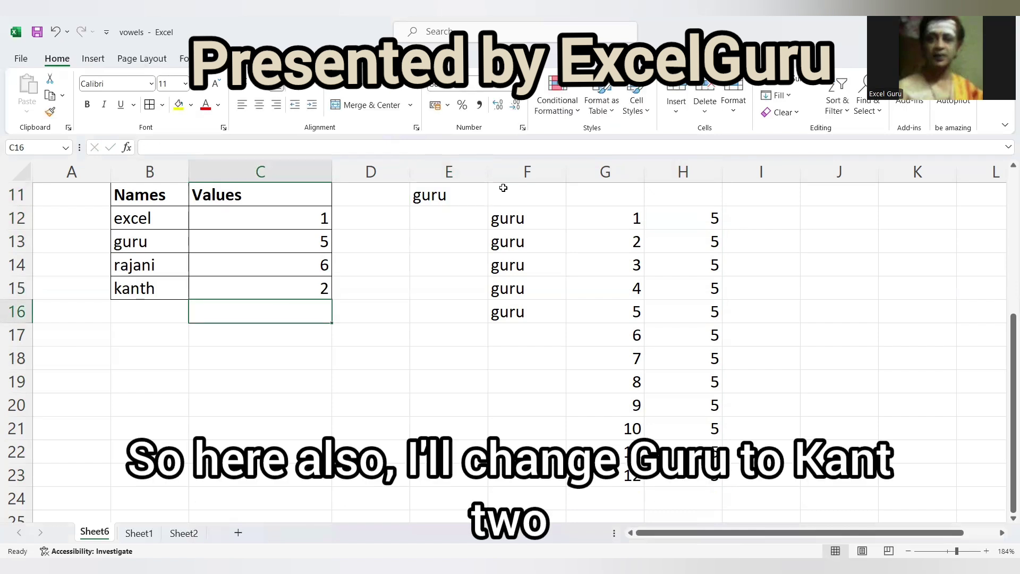
Change the drop-down selection in cell E11 to kanth.
{"action": "left_click", "coordinate": [464, 198]}
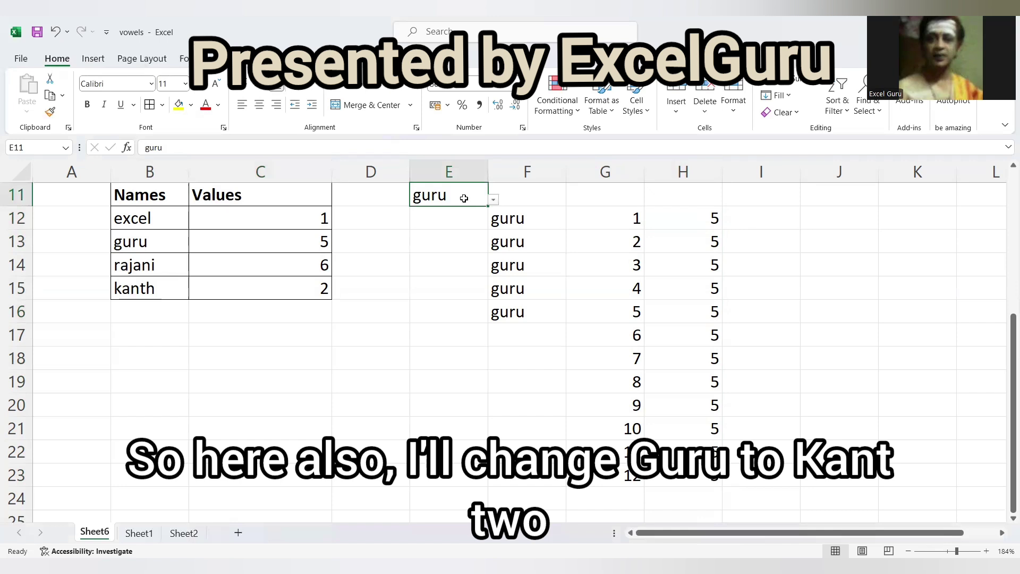
{"action": "key", "text": "alt+Down"}
{"action": "key", "text": "Down"}
{"action": "key", "text": "Return"}
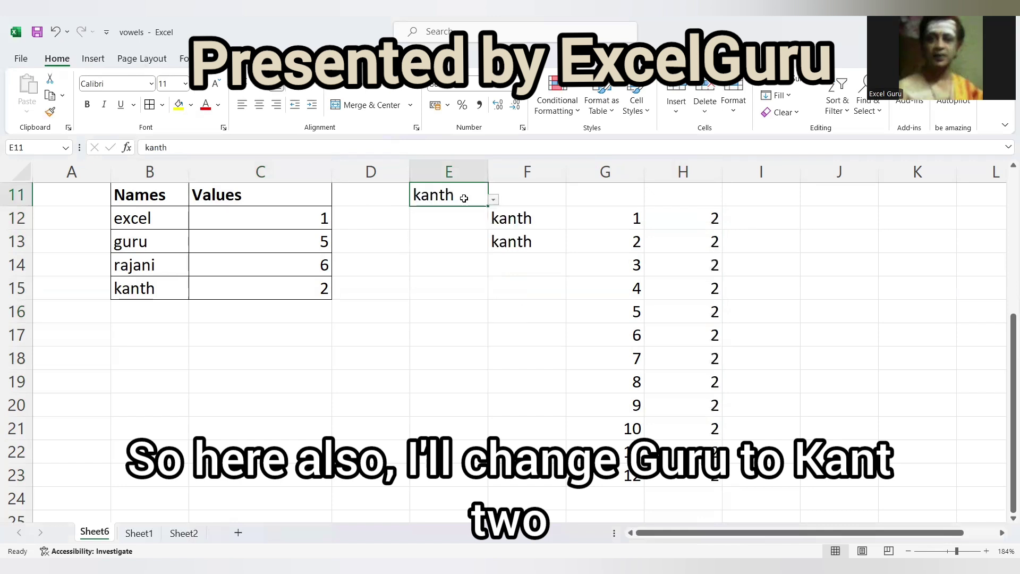
{"action": "left_click", "coordinate": [767, 219]}
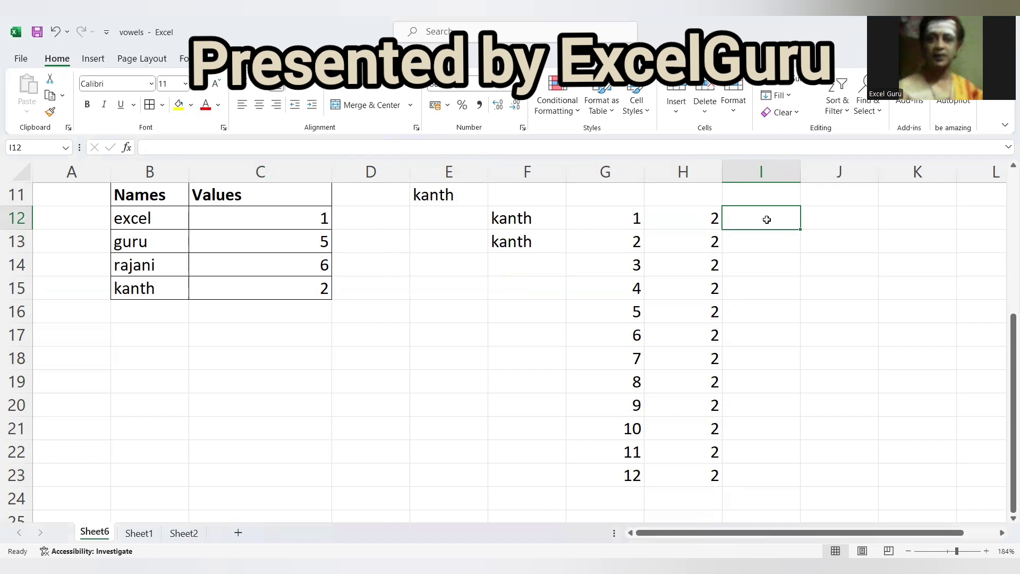
{"action": "left_click", "coordinate": [695, 220]}
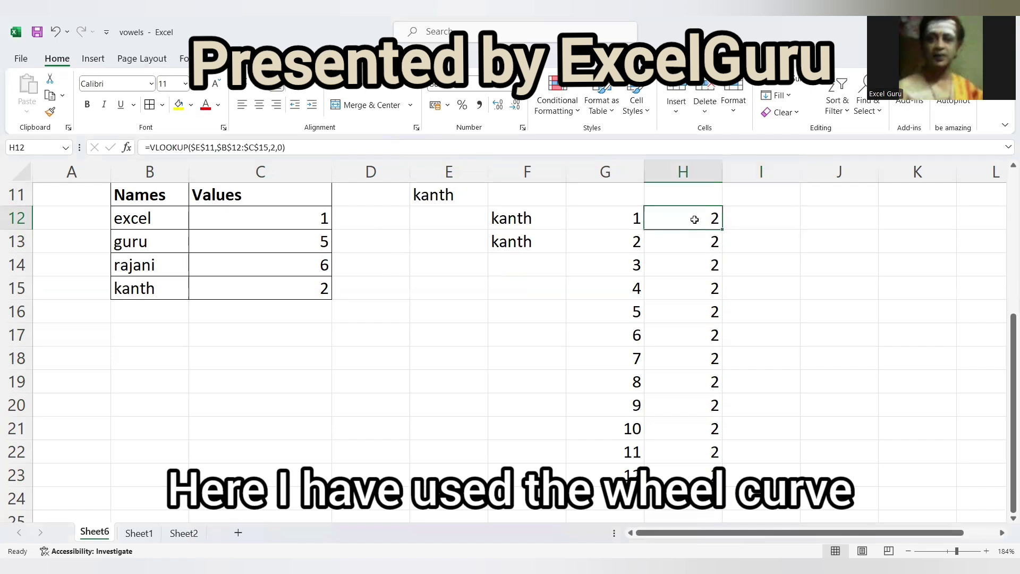
{"action": "left_click", "coordinate": [631, 220]}
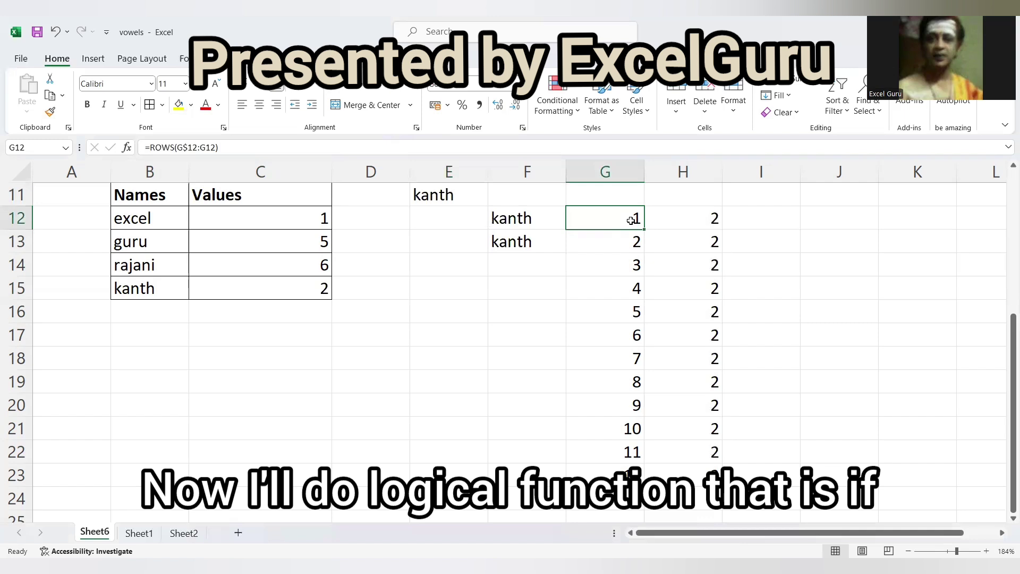
Enter =IF(G12>H12,"",$E$11) in cell I12 and fill it down through I23.
{"action": "left_click", "coordinate": [757, 216]}
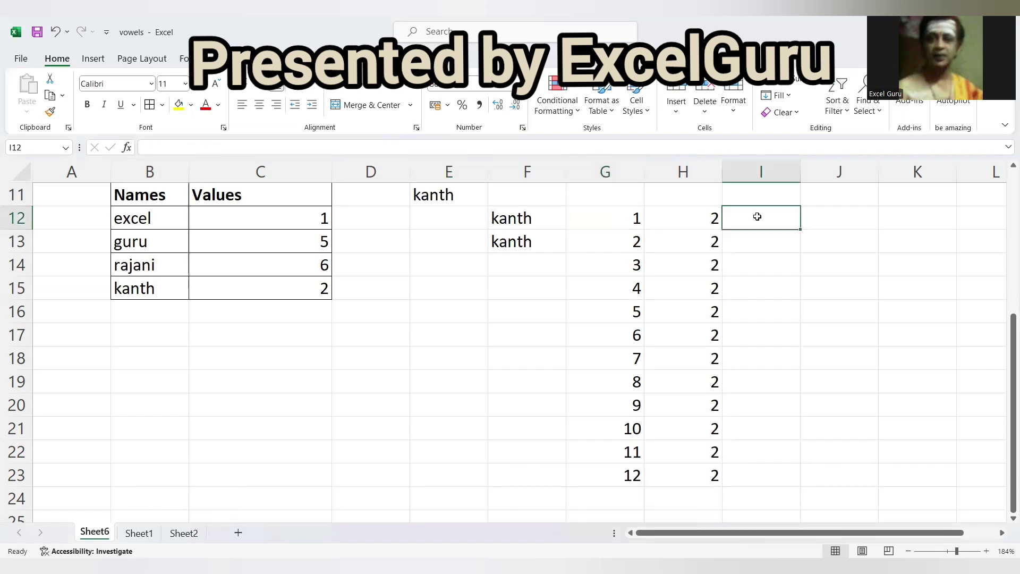
{"action": "type", "text": "="}
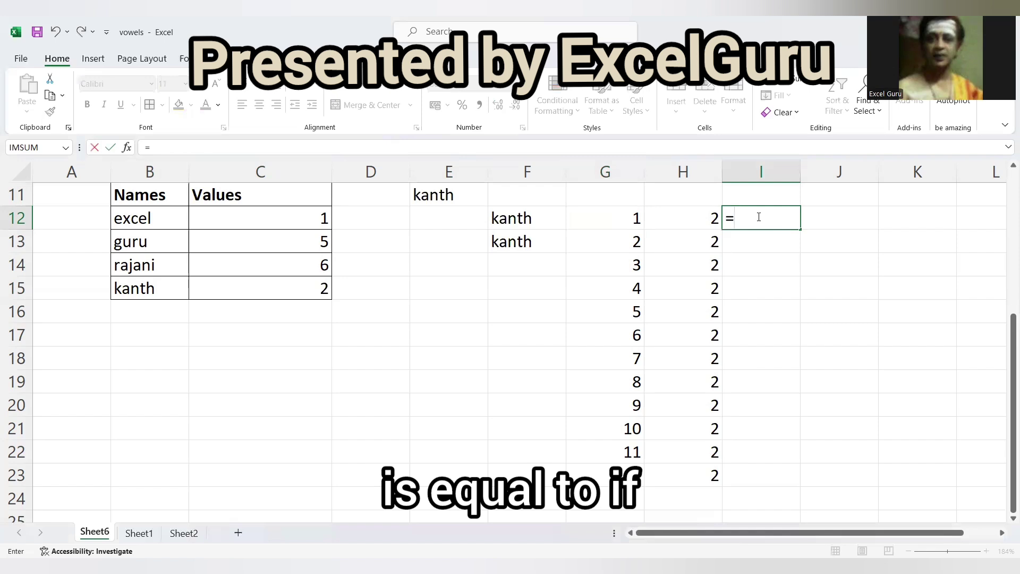
{"action": "type", "text": "IF("}
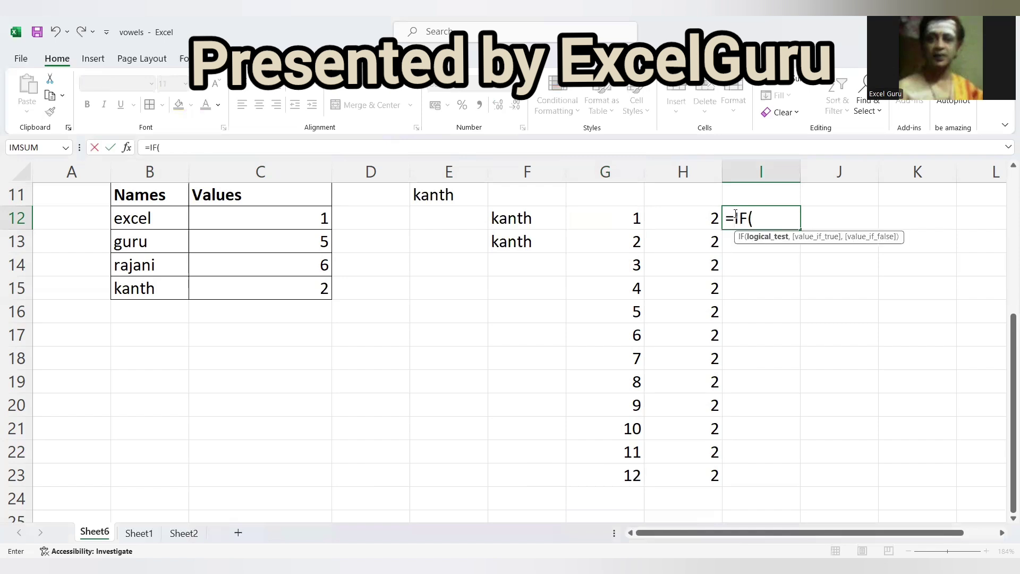
{"action": "left_click", "coordinate": [628, 218]}
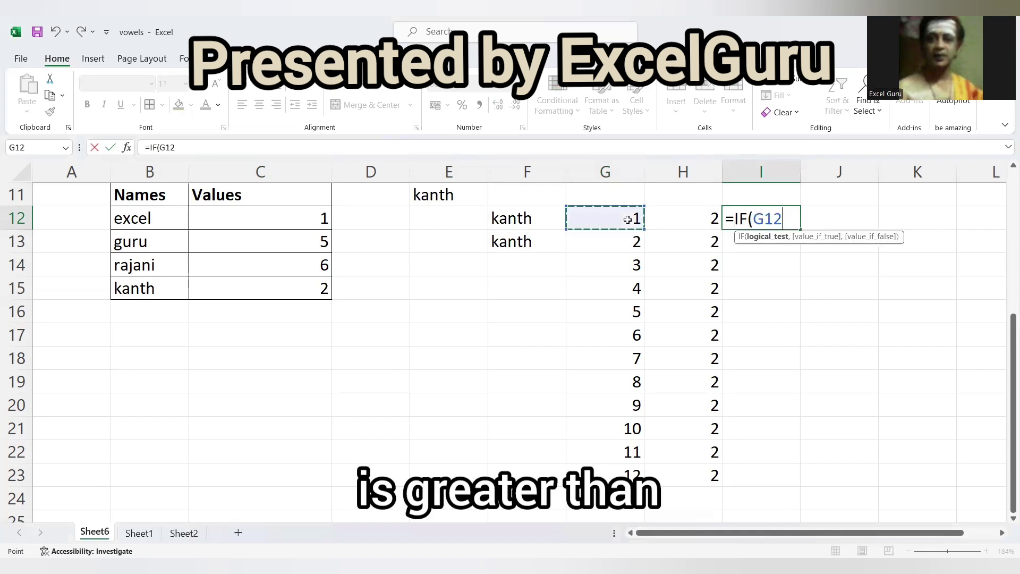
{"action": "type", "text": ">"}
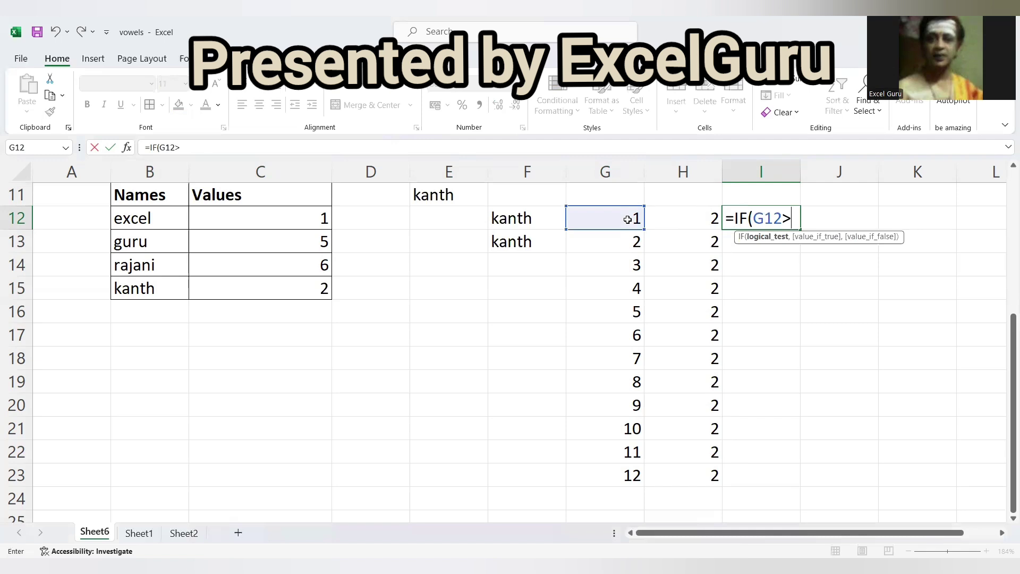
{"action": "left_click", "coordinate": [691, 220]}
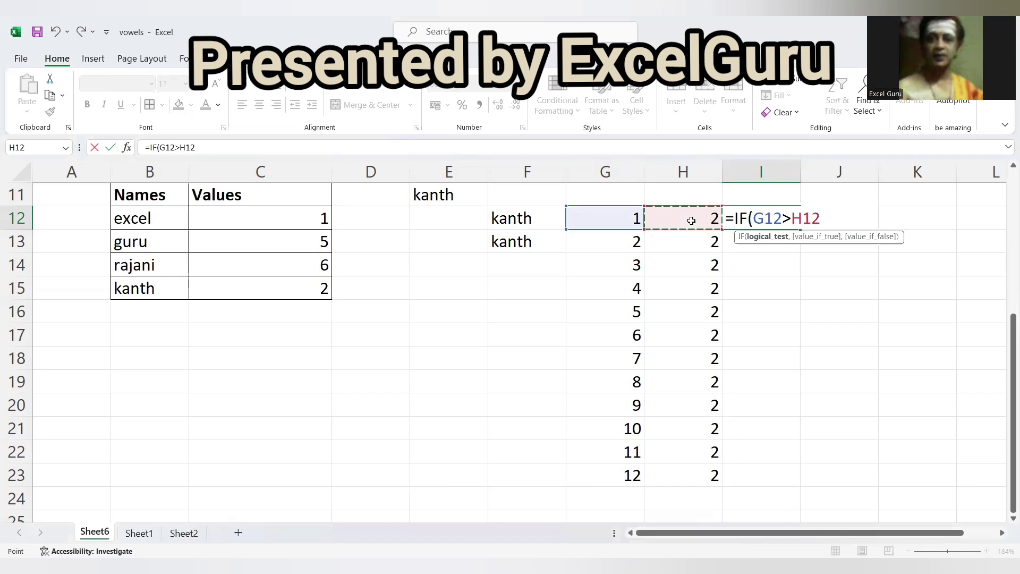
{"action": "type", "text": ",\"\""}
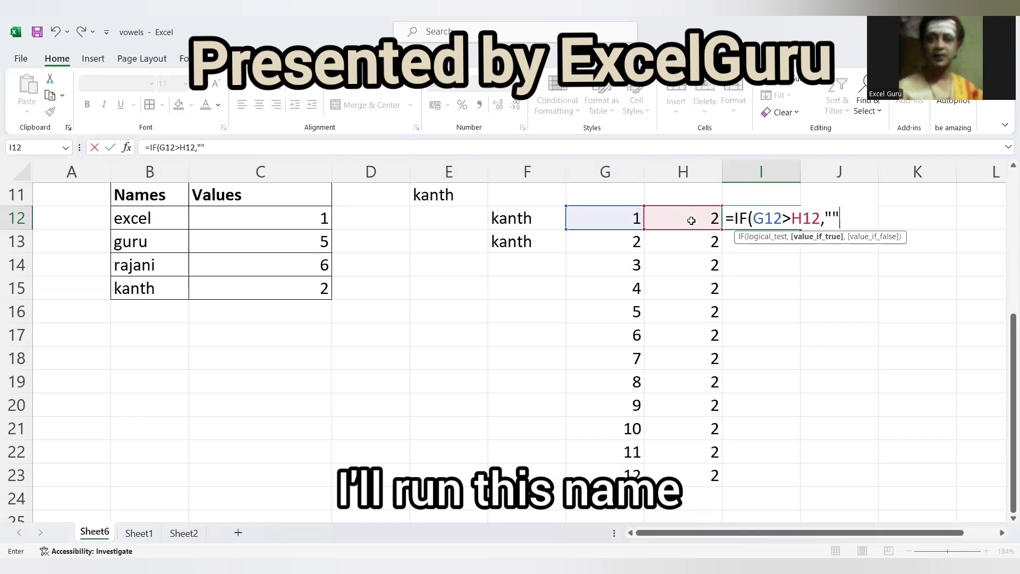
{"action": "type", "text": ","}
{"action": "left_click", "coordinate": [457, 195]}
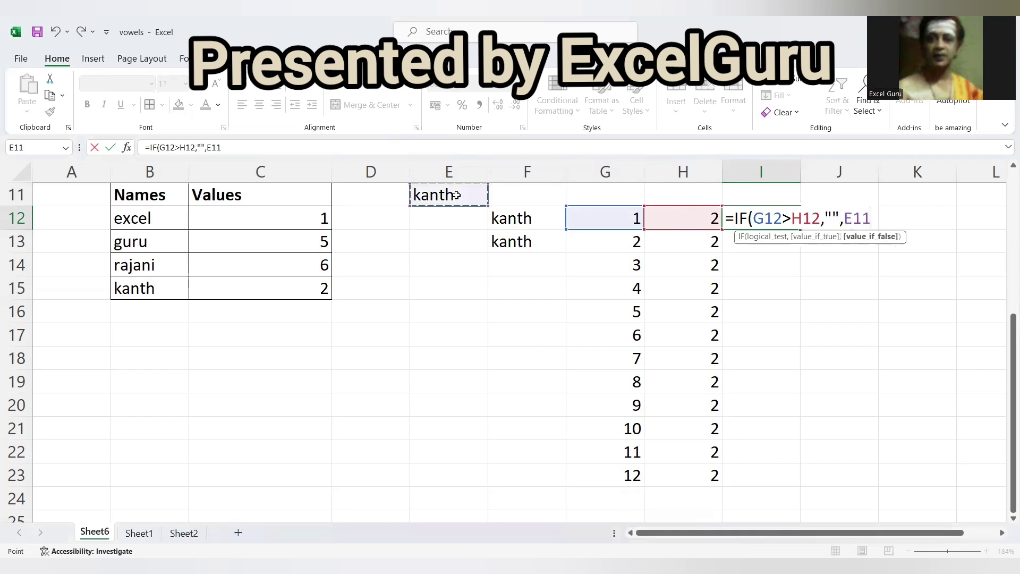
{"action": "key", "text": "F4"}
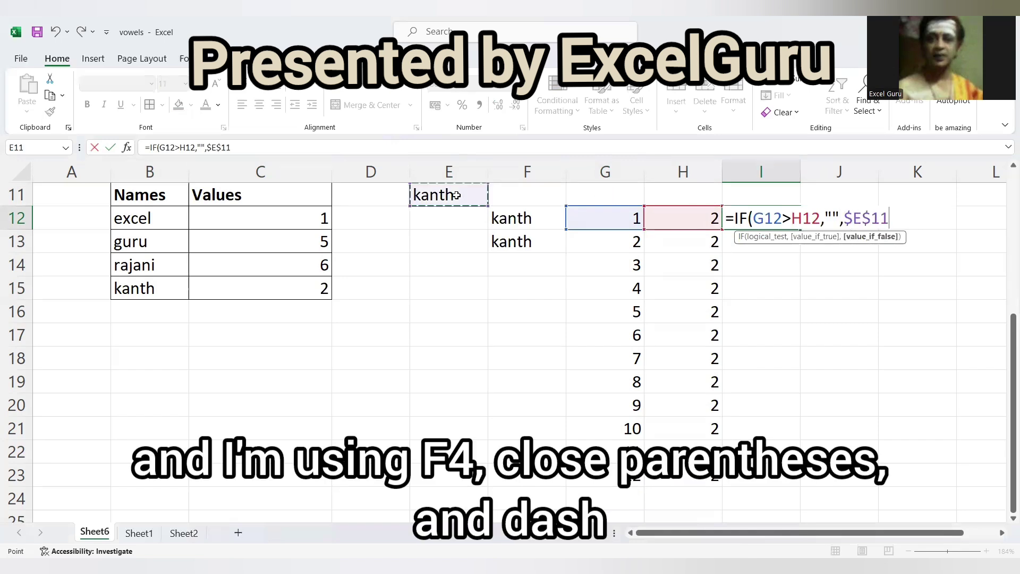
{"action": "type", "text": ")"}
{"action": "key", "text": "Return"}
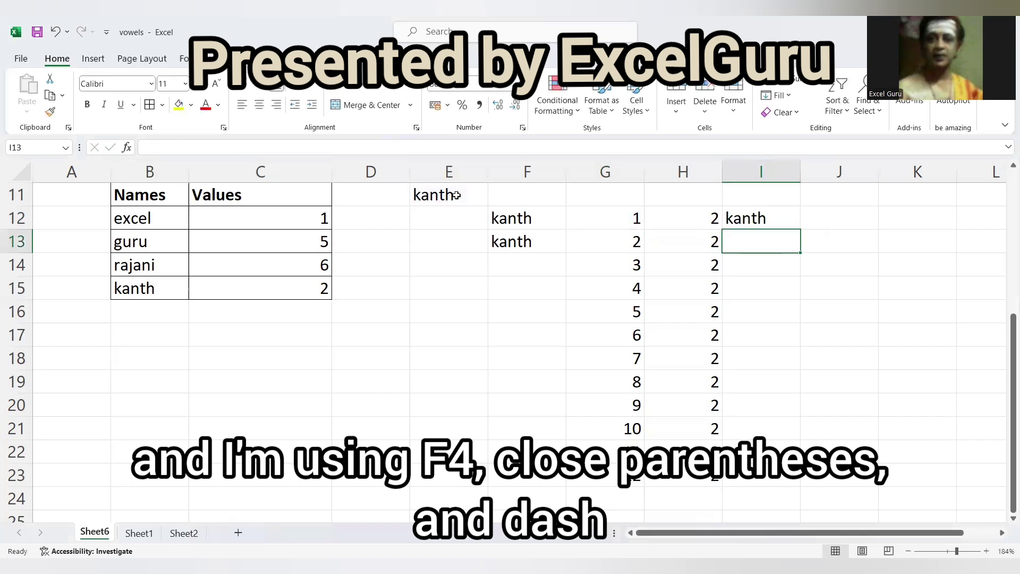
{"action": "left_click", "coordinate": [760, 220]}
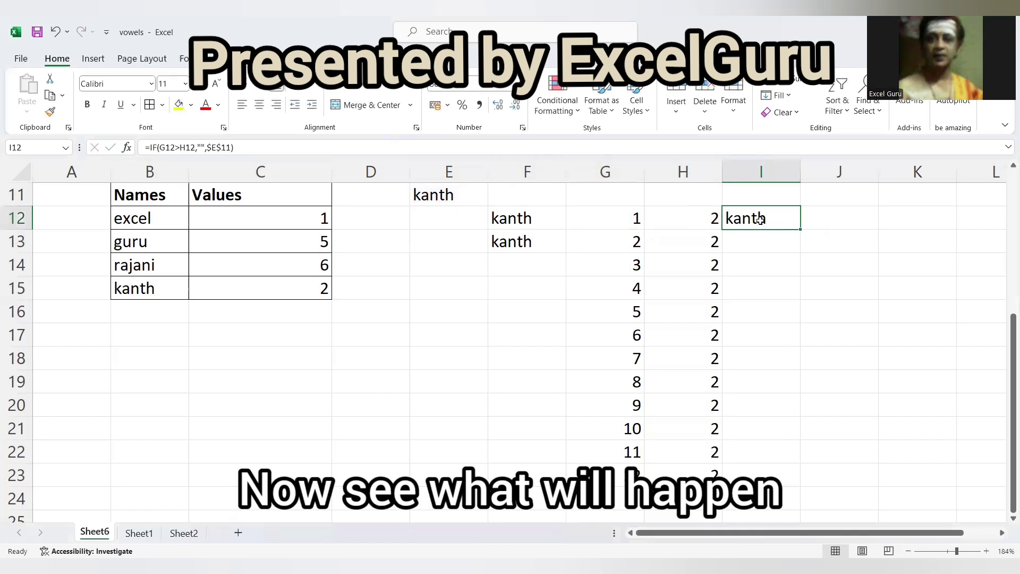
{"action": "double_click", "coordinate": [802, 229]}
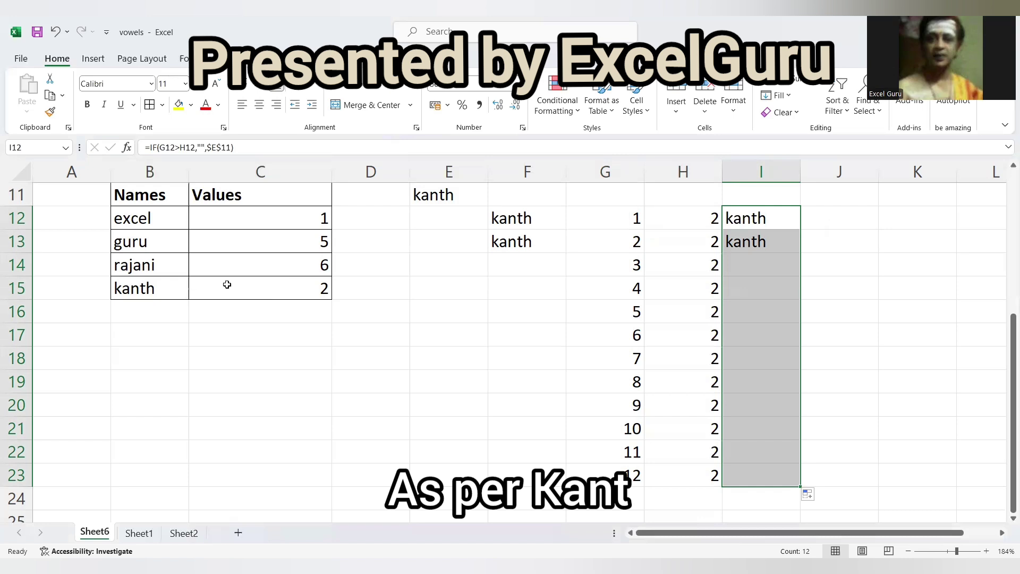
Change the drop-down selection in cell E11 to guru.
{"action": "left_click", "coordinate": [451, 194]}
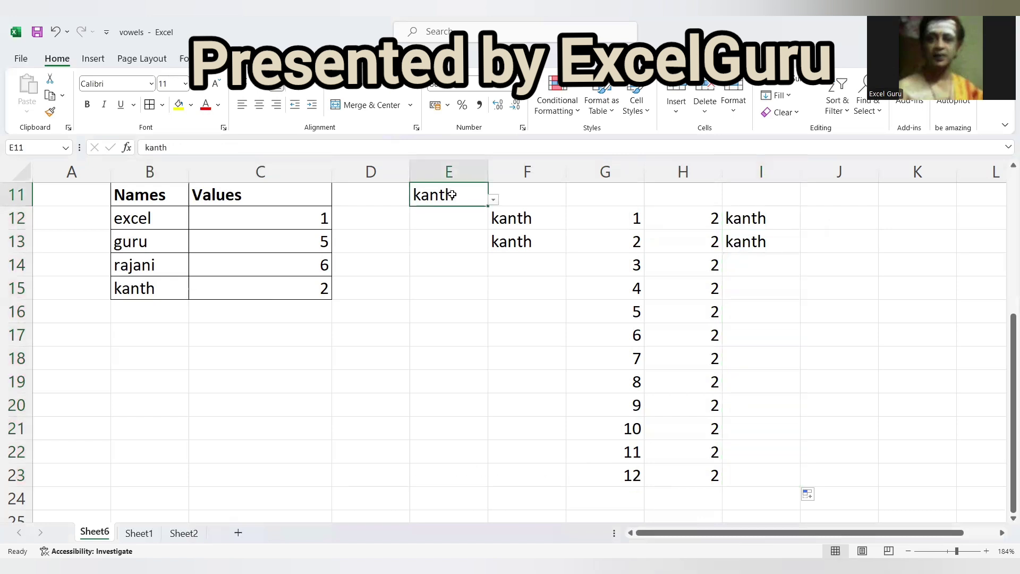
{"action": "key", "text": "alt+Down"}
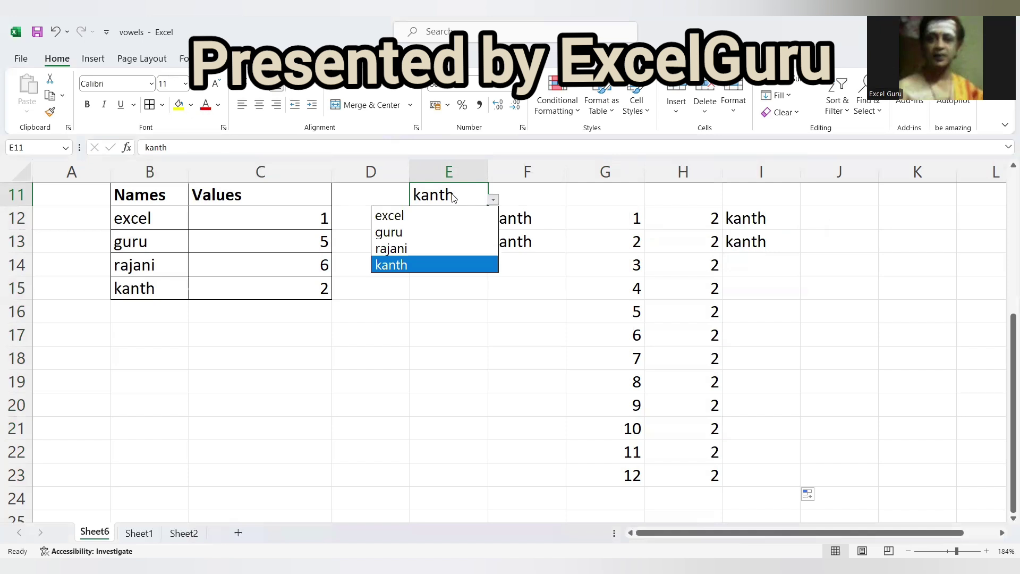
{"action": "key", "text": "Up"}
{"action": "key", "text": "Up"}
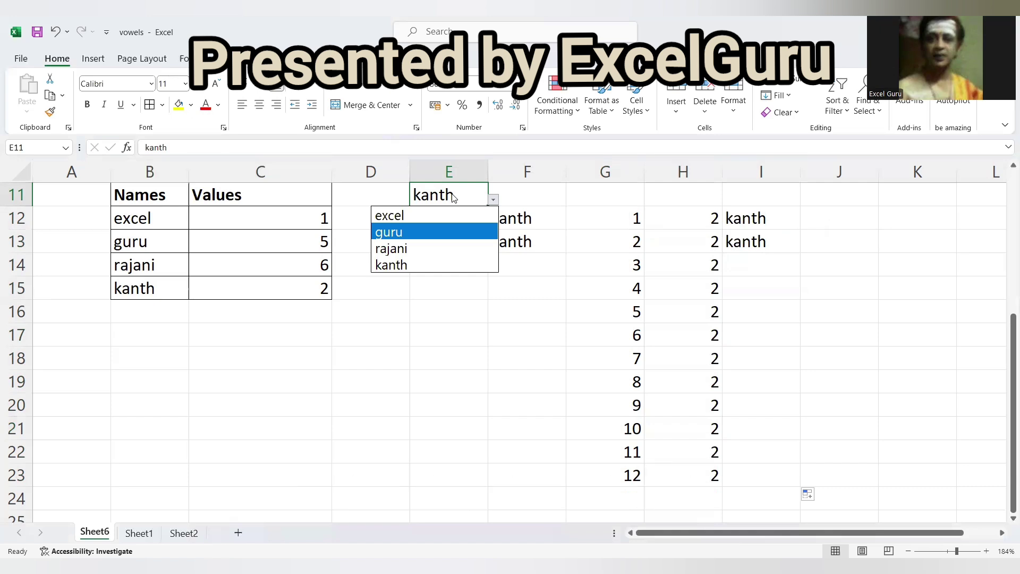
{"action": "key", "text": "Return"}
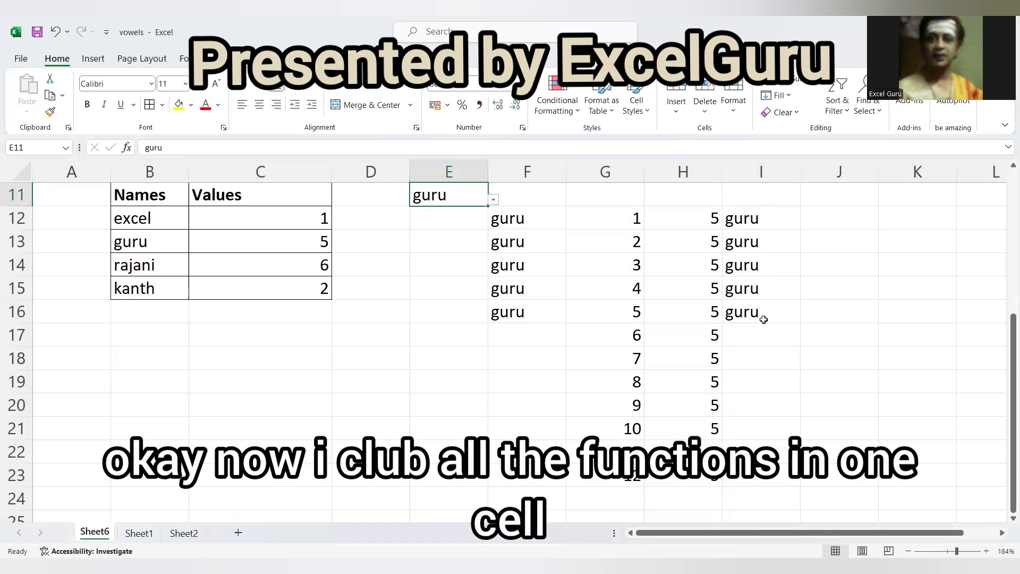
Copy the expression ROWS(G$12:G12), without its equals sign, from the formula in cell G12.
{"action": "left_click", "coordinate": [756, 219]}
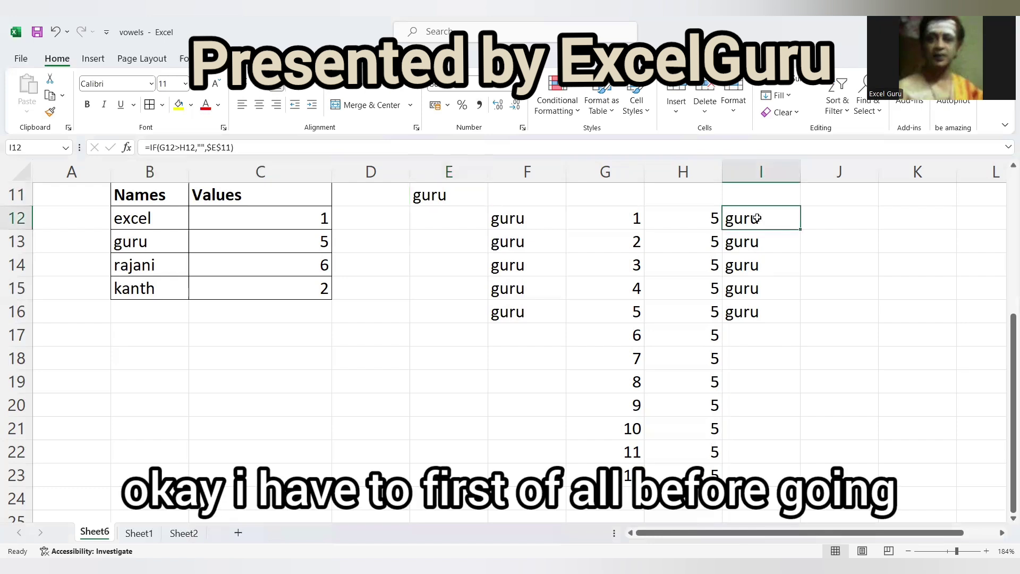
{"action": "left_click", "coordinate": [606, 218]}
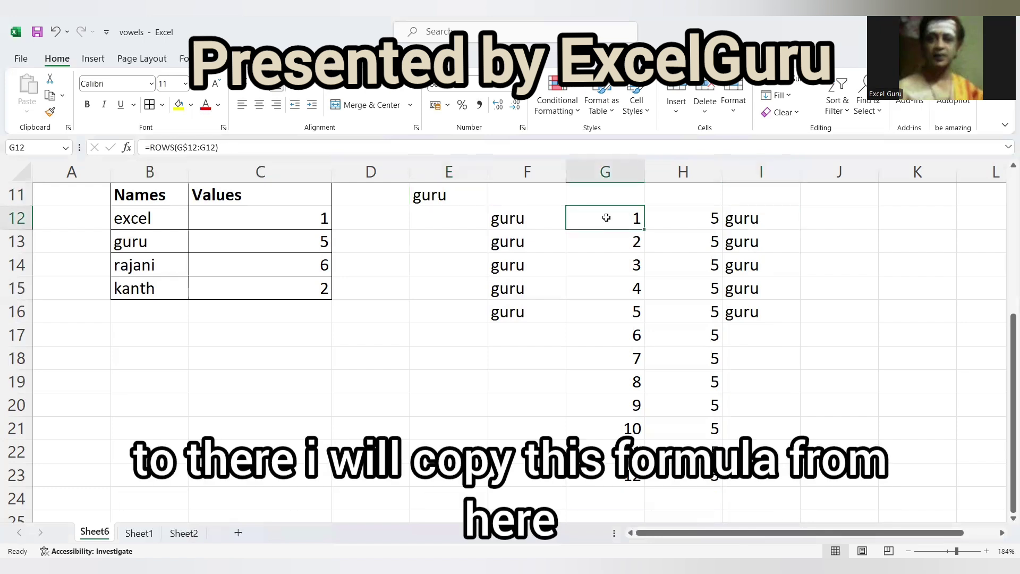
{"action": "double_click", "coordinate": [606, 218]}
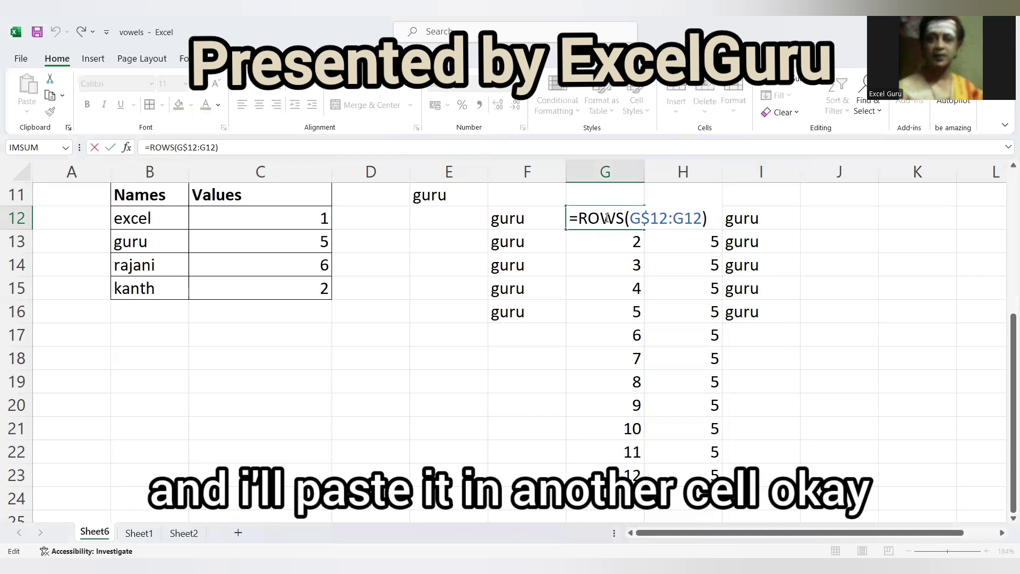
{"action": "key", "text": "shift+Left"}
{"action": "key", "text": "shift+Left"}
{"action": "key", "text": "shift+Left"}
{"action": "key", "text": "shift+Left"}
{"action": "key", "text": "shift+Left"}
{"action": "key", "text": "shift+Left"}
{"action": "key", "text": "shift+Left"}
{"action": "key", "text": "shift+Left"}
{"action": "key", "text": "shift+Left"}
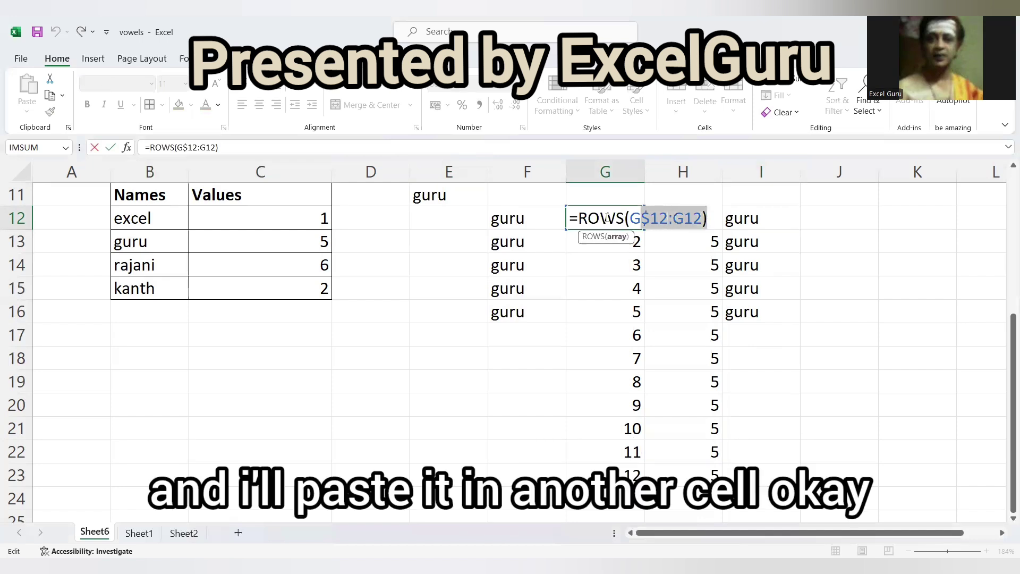
{"action": "key", "text": "shift+Left"}
{"action": "key", "text": "shift+Left"}
{"action": "key", "text": "shift+Left"}
{"action": "key", "text": "shift+Left"}
{"action": "key", "text": "shift+Left"}
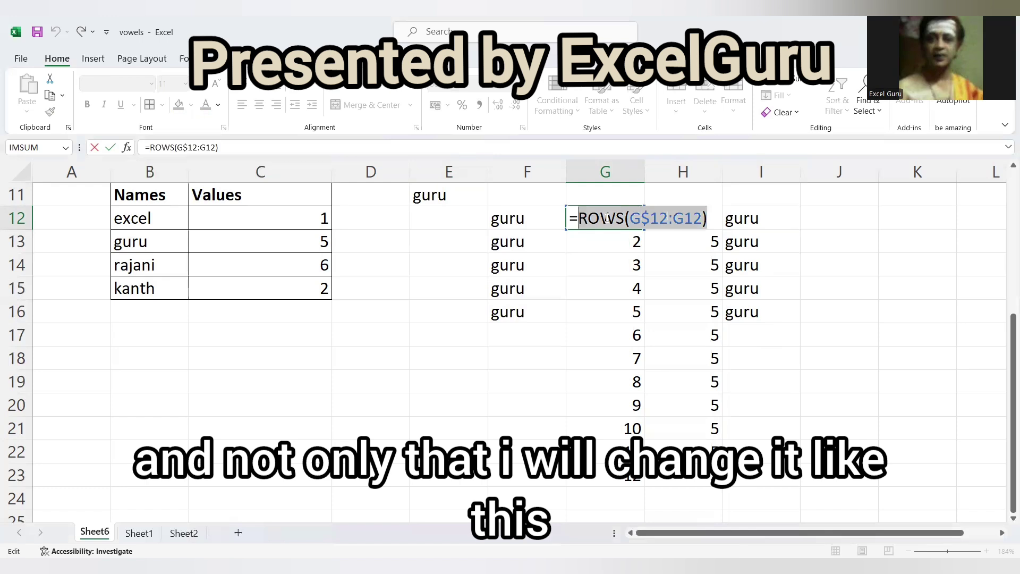
{"action": "key", "text": "Escape"}
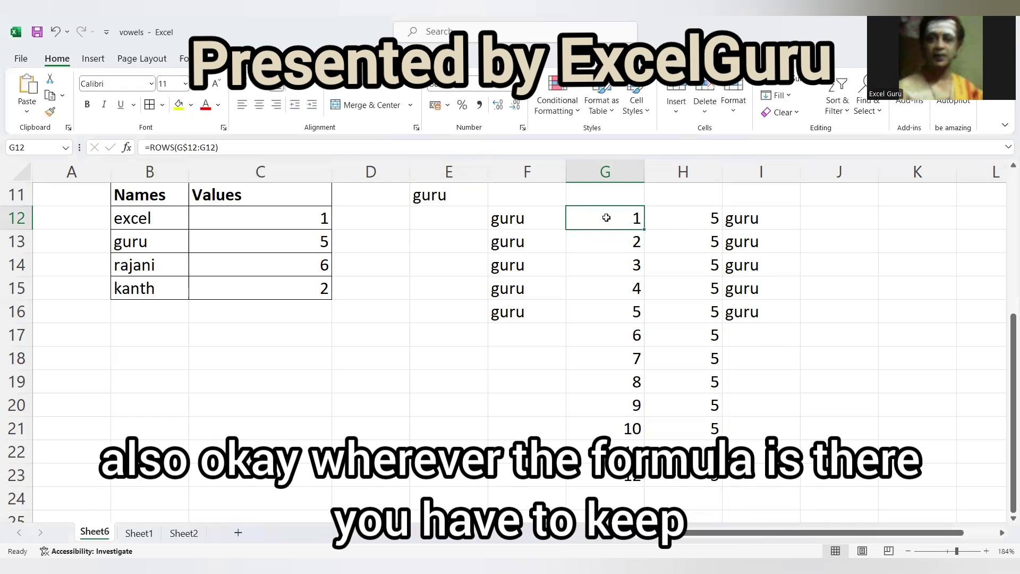
Replace the G12 reference in cell I12's IF formula with the copied ROWS(G$12:G12) expression.
{"action": "left_click", "coordinate": [750, 213]}
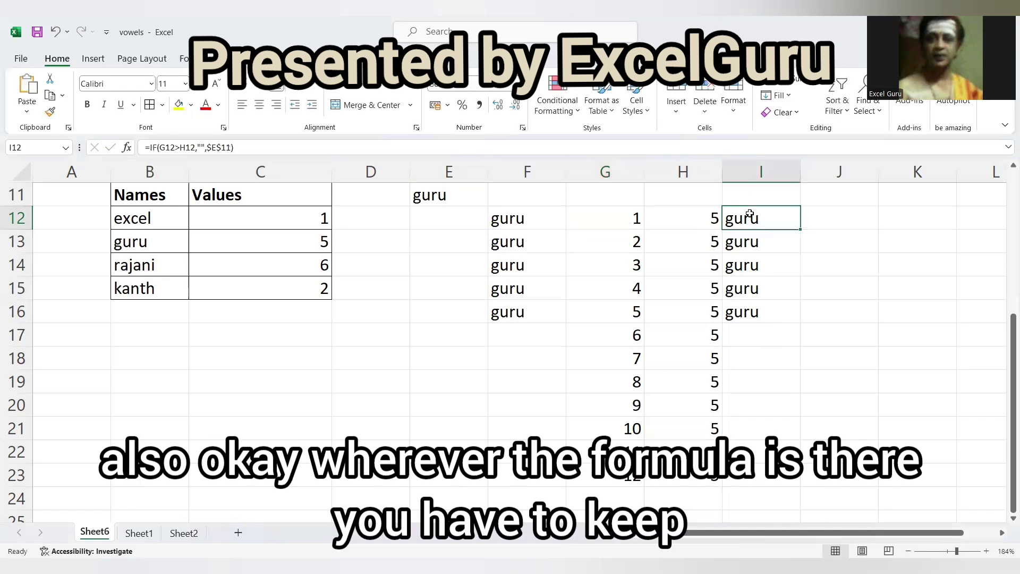
{"action": "double_click", "coordinate": [750, 214]}
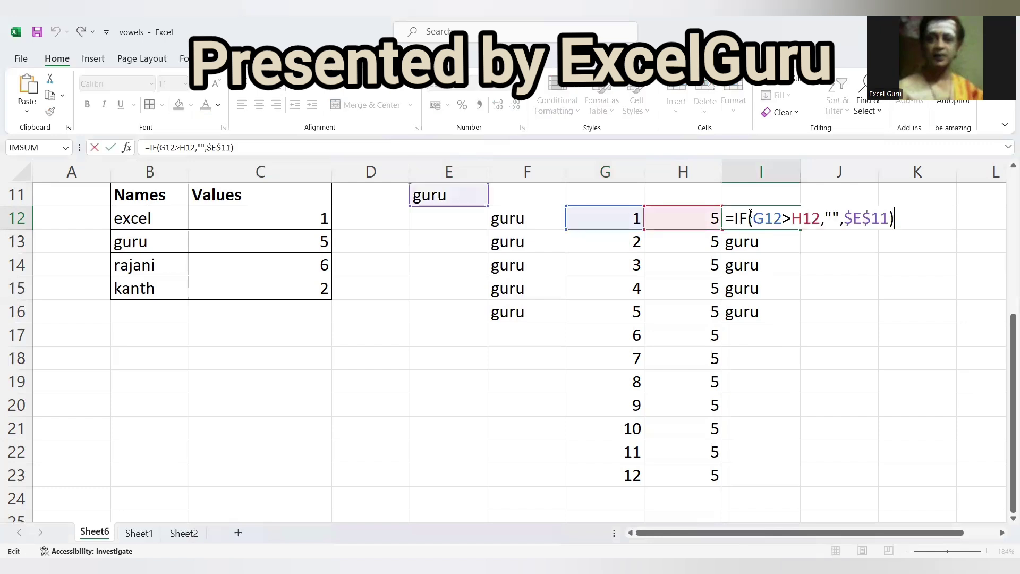
{"action": "double_click", "coordinate": [769, 218]}
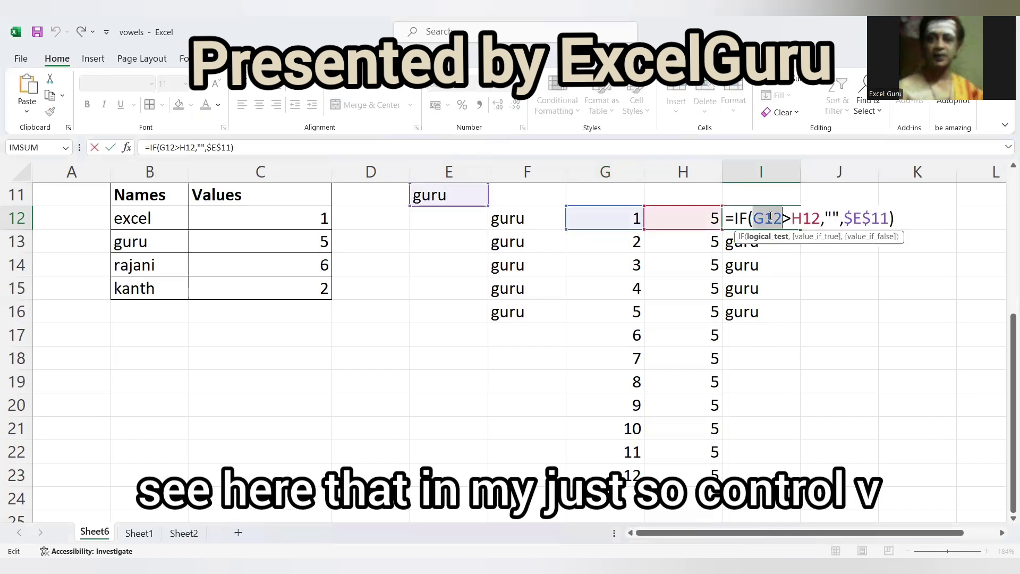
{"action": "key", "text": "ctrl+v"}
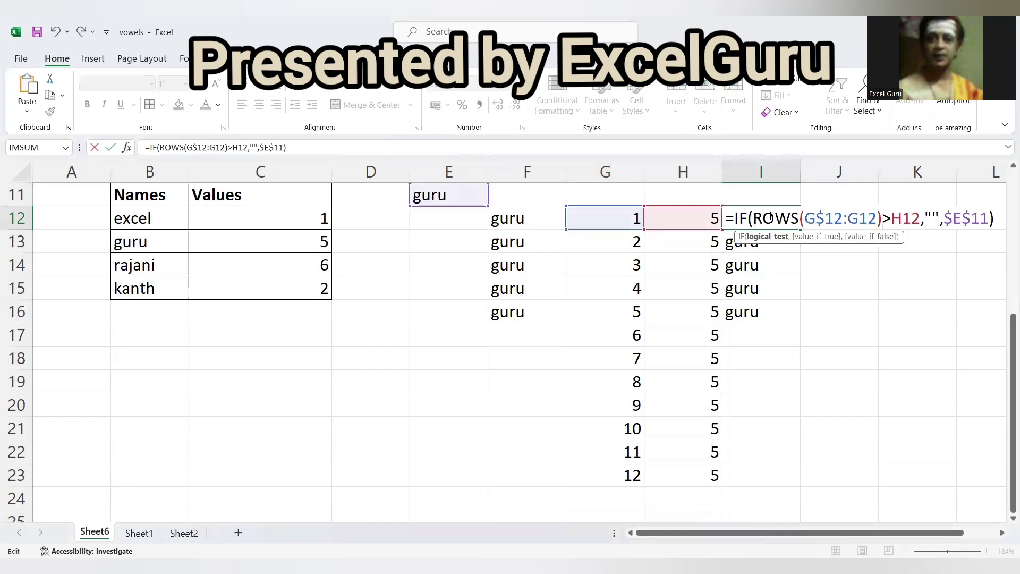
Change the ROWS range in cell I12's formula to I$12:I12 and commit the formula.
{"action": "left_click", "coordinate": [817, 219]}
{"action": "key", "text": "BackSpace"}
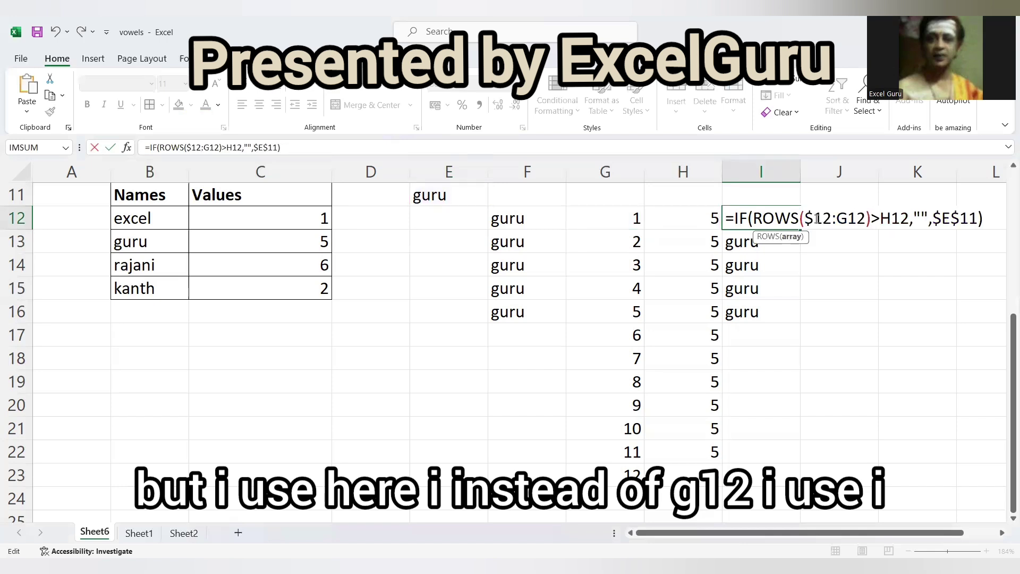
{"action": "type", "text": "i"}
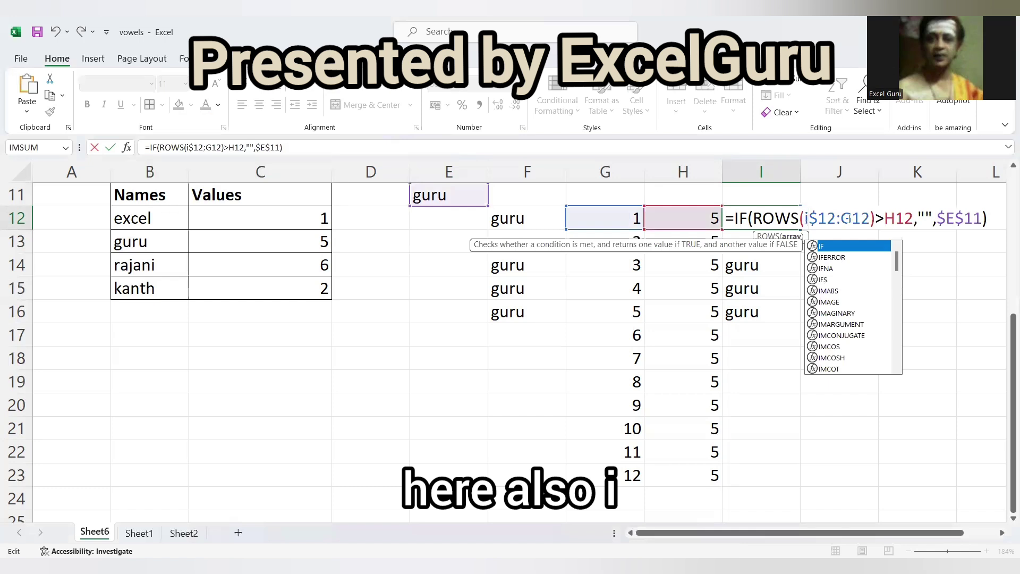
{"action": "key", "text": "Escape"}
{"action": "key", "text": "BackSpace"}
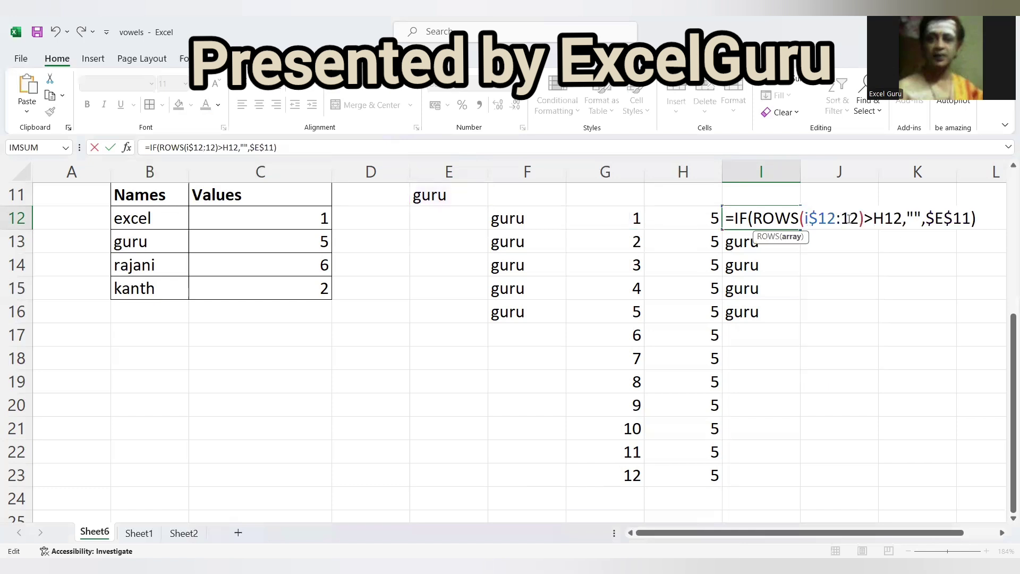
{"action": "type", "text": "i"}
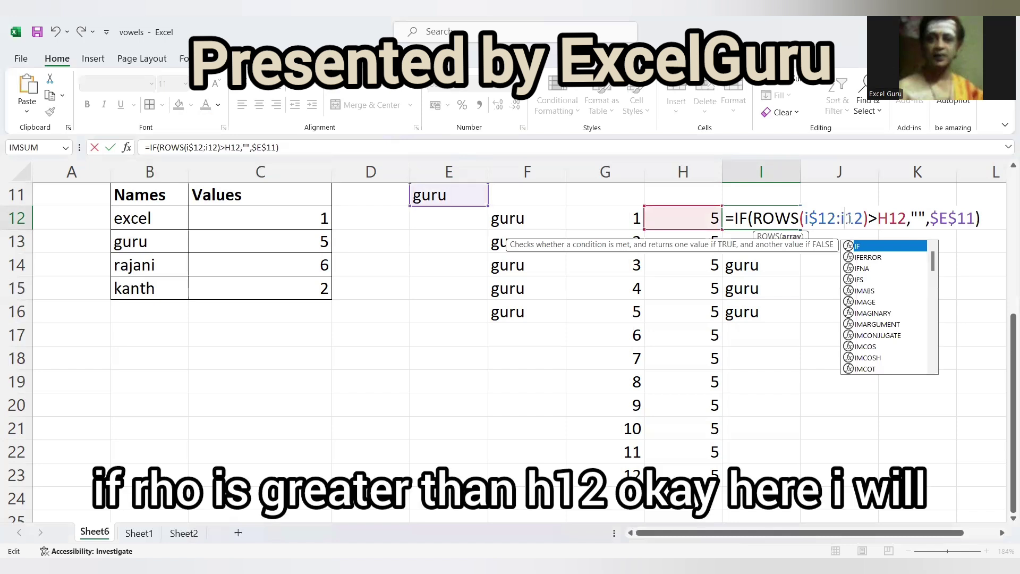
{"action": "double_click", "coordinate": [889, 218]}
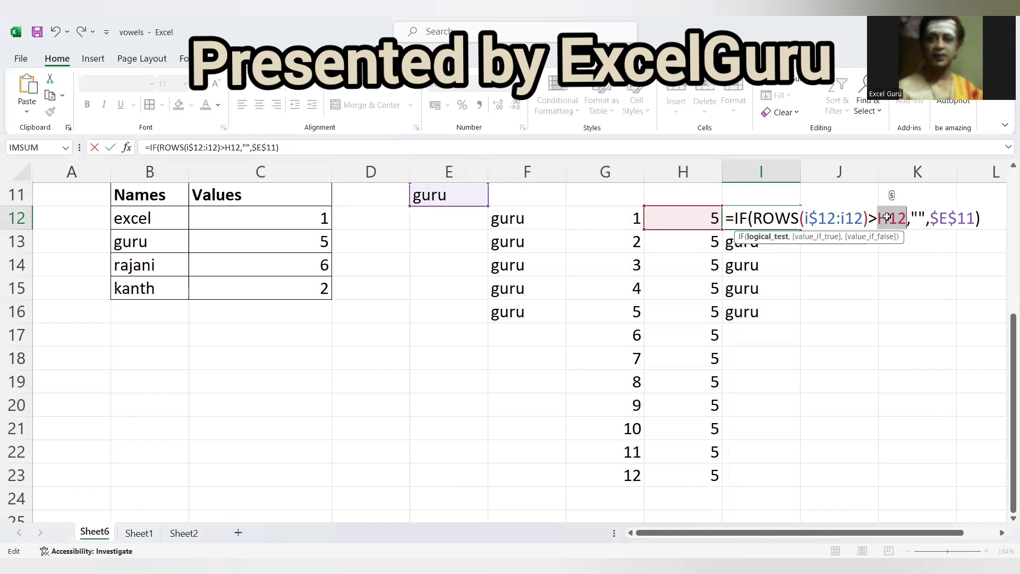
{"action": "key", "text": "Return"}
Copy the expression VLOOKUP($E$11,$B$12:$C$15,2,0), without its equals sign, from the formula in cell H12.
{"action": "left_click", "coordinate": [690, 216]}
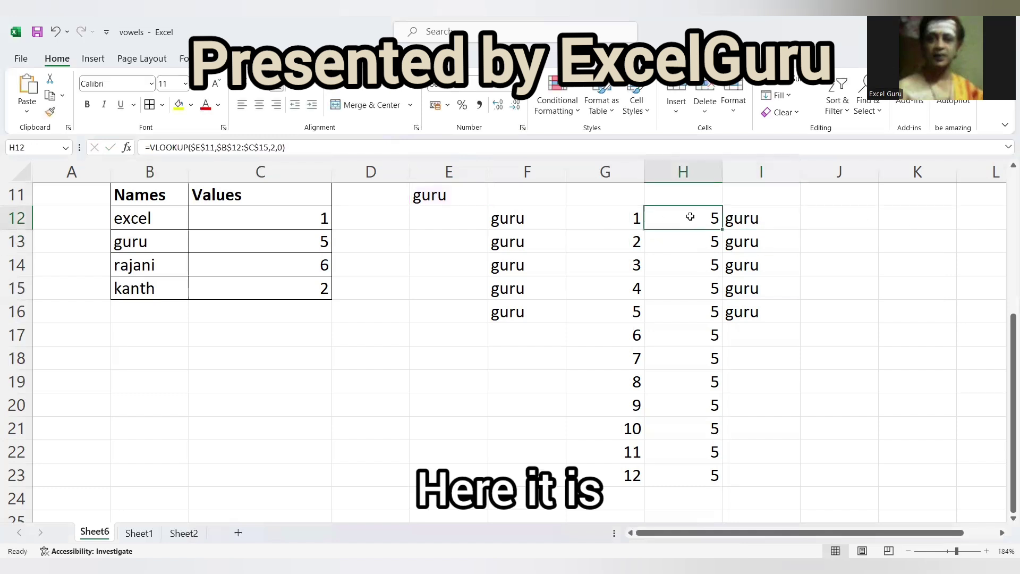
{"action": "key", "text": "F2"}
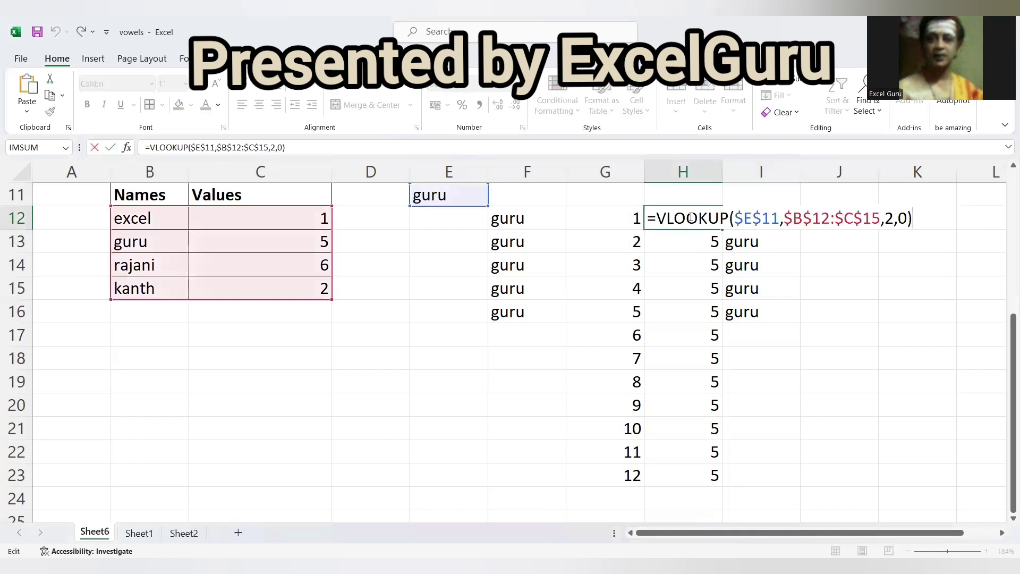
{"action": "left_click", "coordinate": [659, 215]}
{"action": "key", "text": "shift+End"}
{"action": "key", "text": "ctrl+c"}
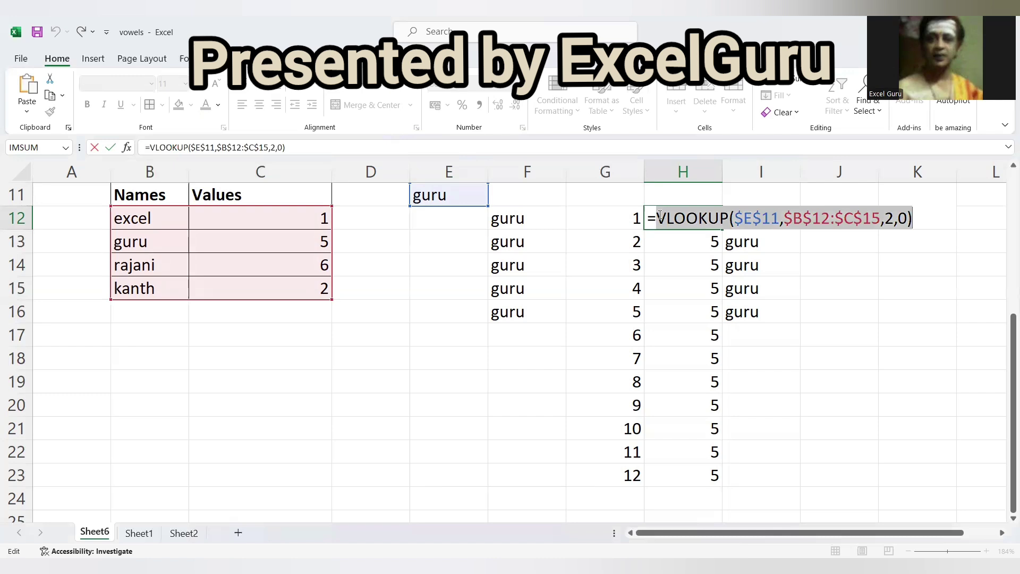
{"action": "key", "text": "Escape"}
Replace the H12 reference in cell I12's formula with the copied VLOOKUP expression and fill the formula down through I23.
{"action": "left_click", "coordinate": [756, 221]}
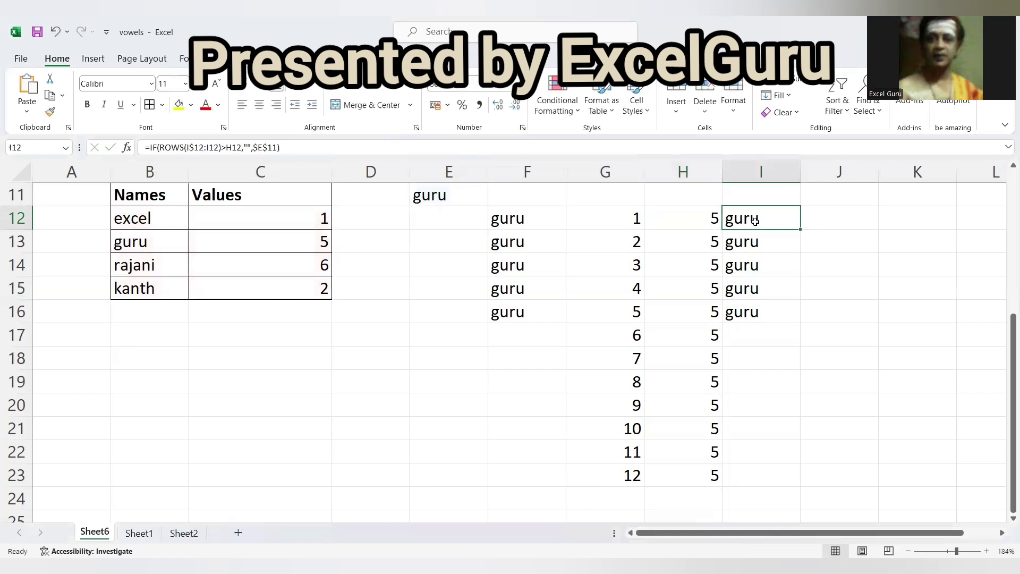
{"action": "key", "text": "F2"}
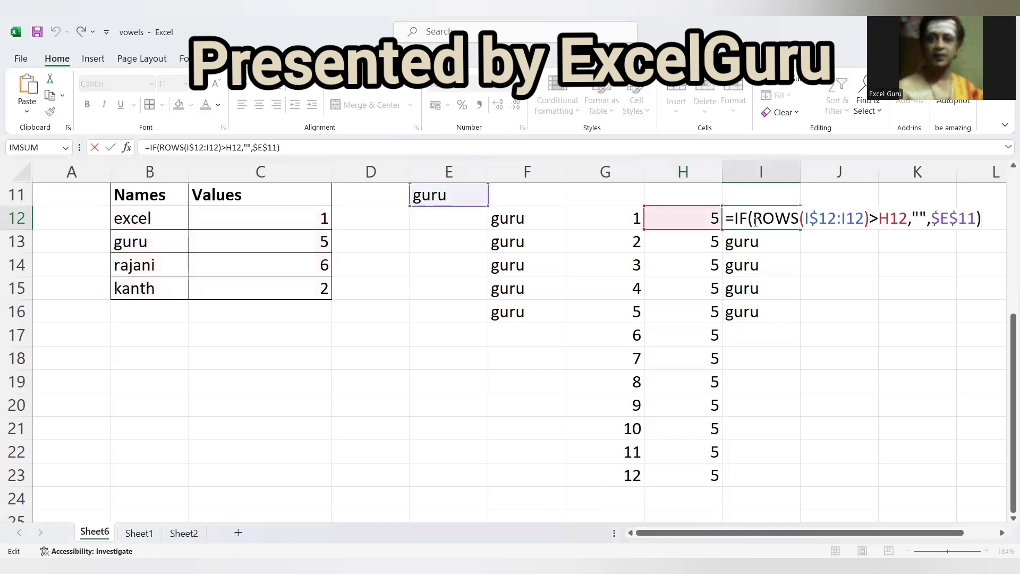
{"action": "double_click", "coordinate": [894, 218]}
{"action": "key", "text": "ctrl+v"}
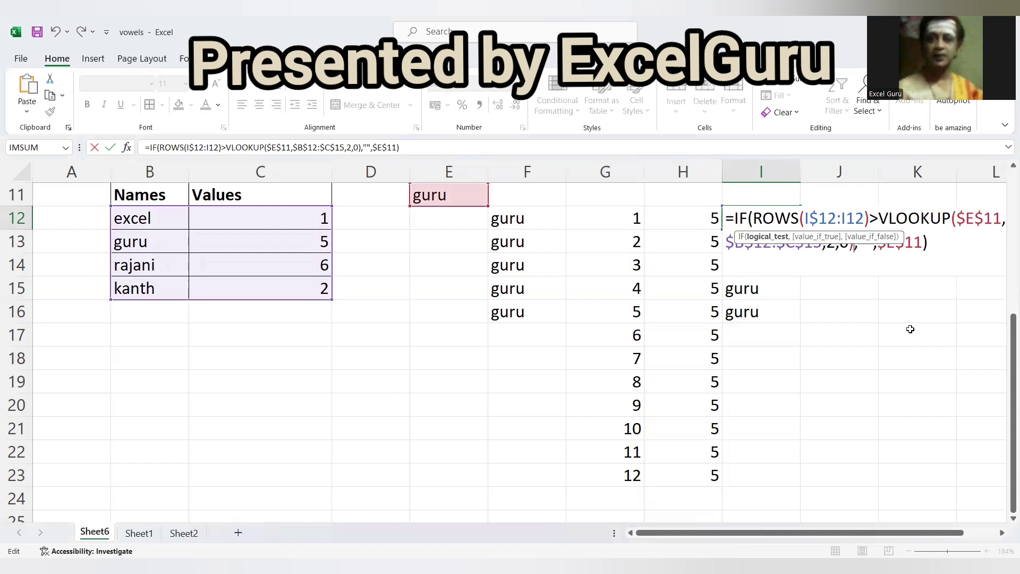
{"action": "key", "text": "Return"}
{"action": "left_click", "coordinate": [786, 211]}
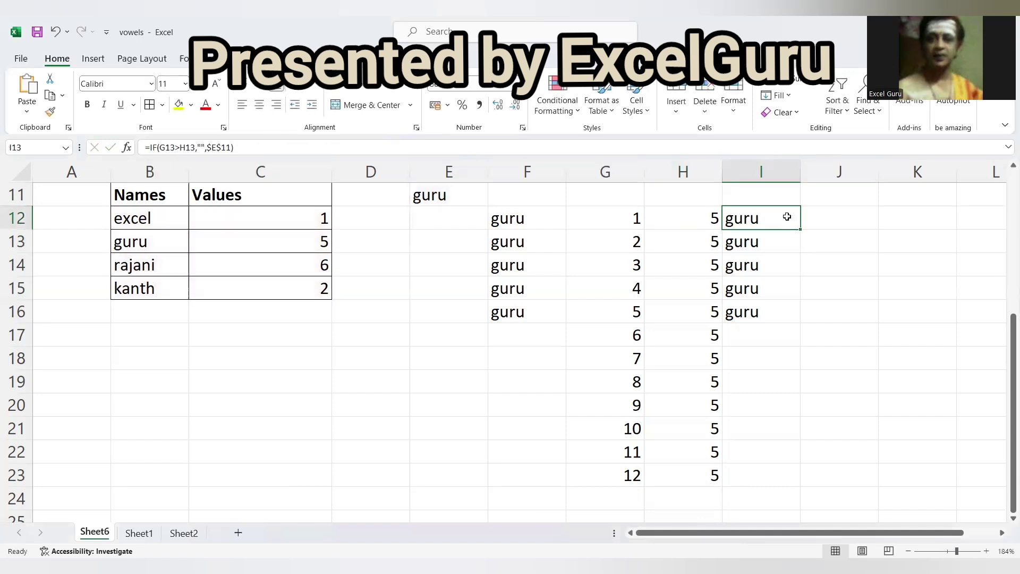
{"action": "double_click", "coordinate": [802, 230]}
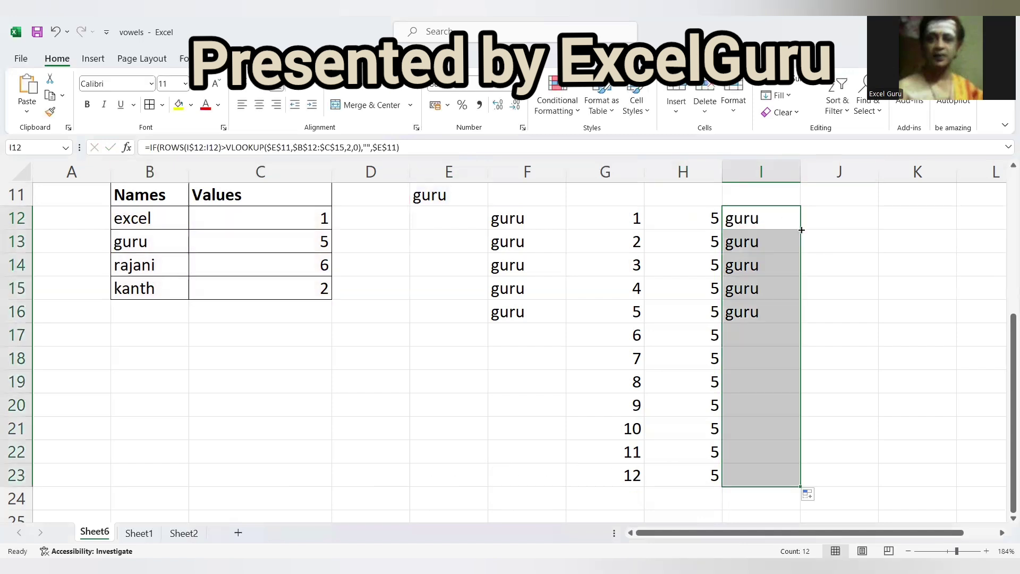
Review the combined IF, ROWS and VLOOKUP formula in cell I12.
{"action": "left_click", "coordinate": [757, 221]}
{"action": "double_click", "coordinate": [757, 221]}
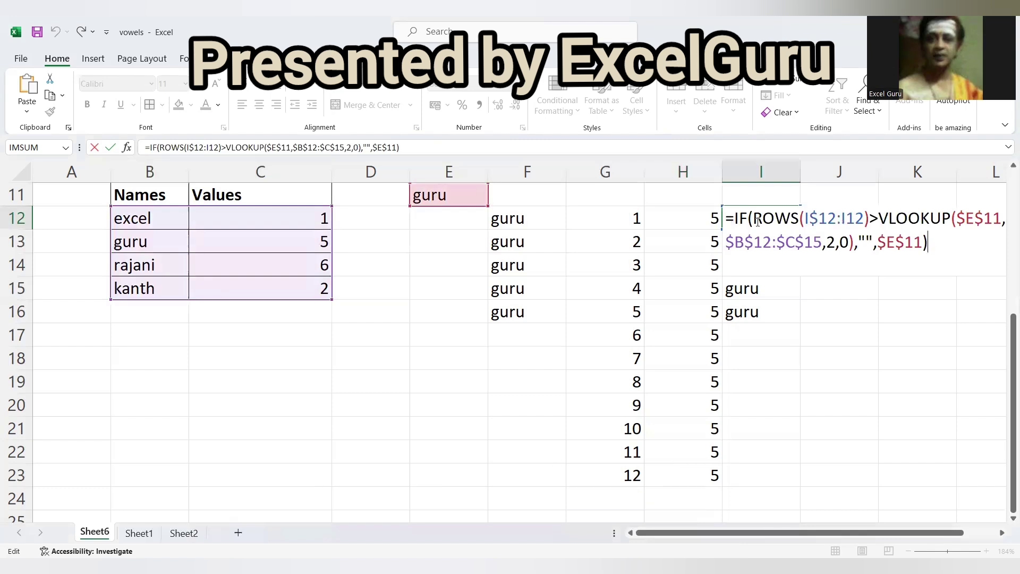
{"action": "key", "text": "Escape"}
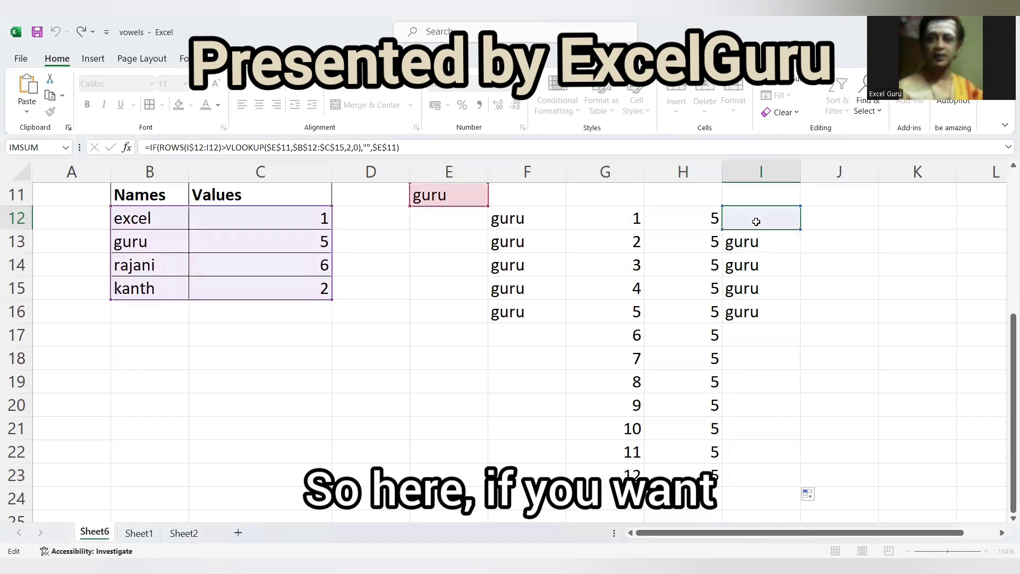
Change the drop-down selection in cell E11 to excel.
{"action": "left_click", "coordinate": [472, 195]}
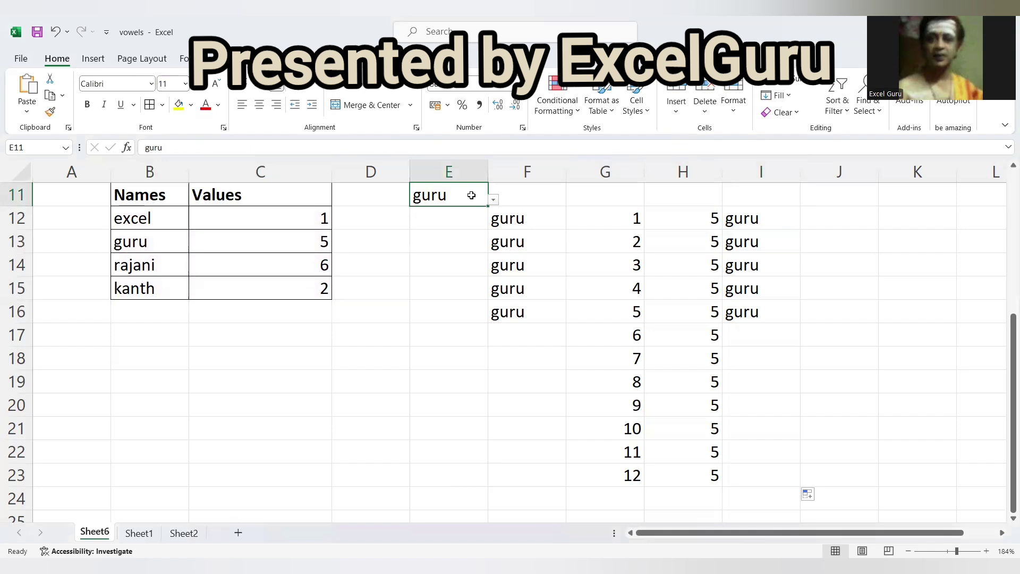
{"action": "key", "text": "alt+Down"}
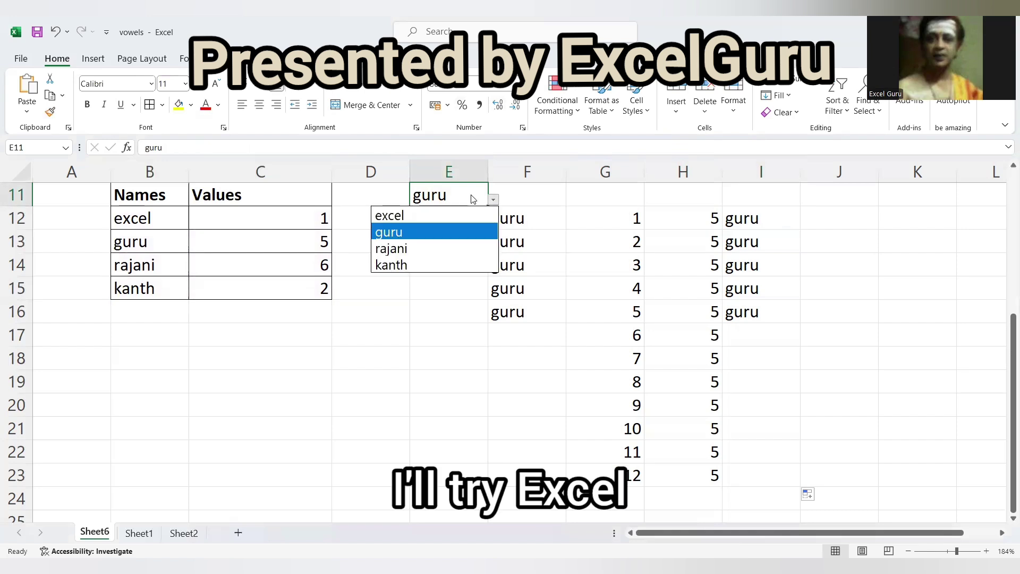
{"action": "key", "text": "Up"}
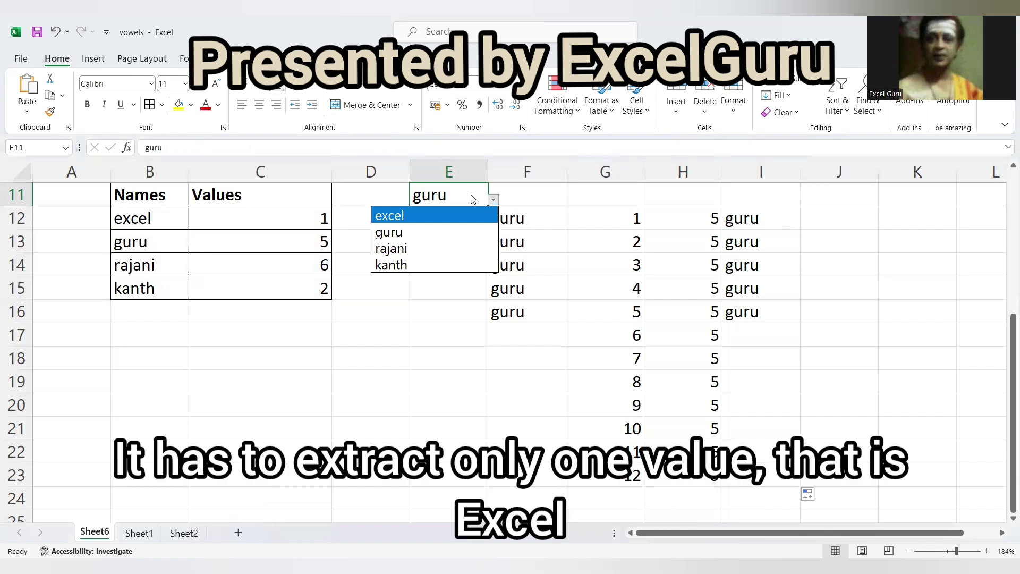
{"action": "key", "text": "Return"}
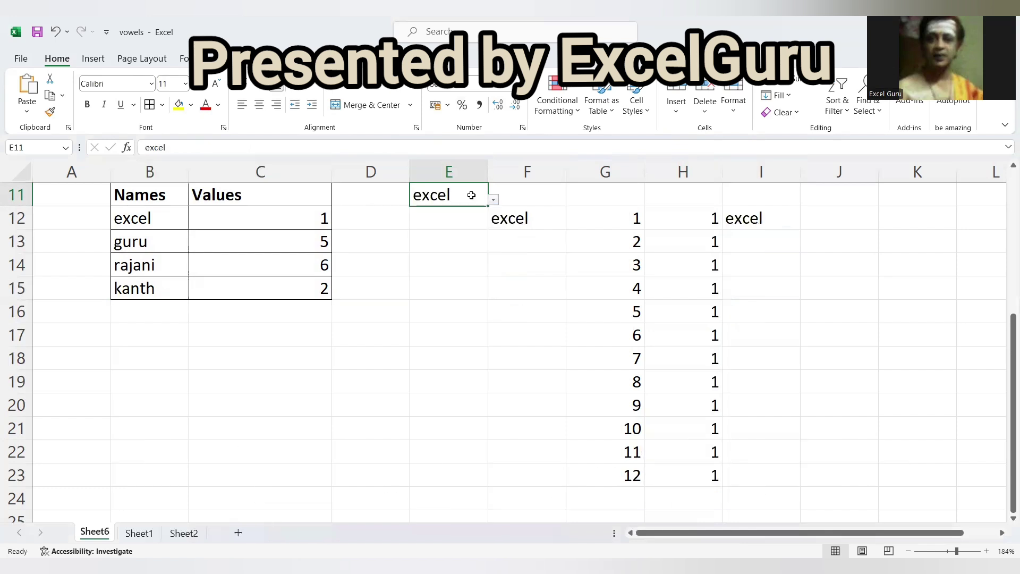
Set the value for excel in cell C12 to 10.
{"action": "left_click", "coordinate": [298, 220]}
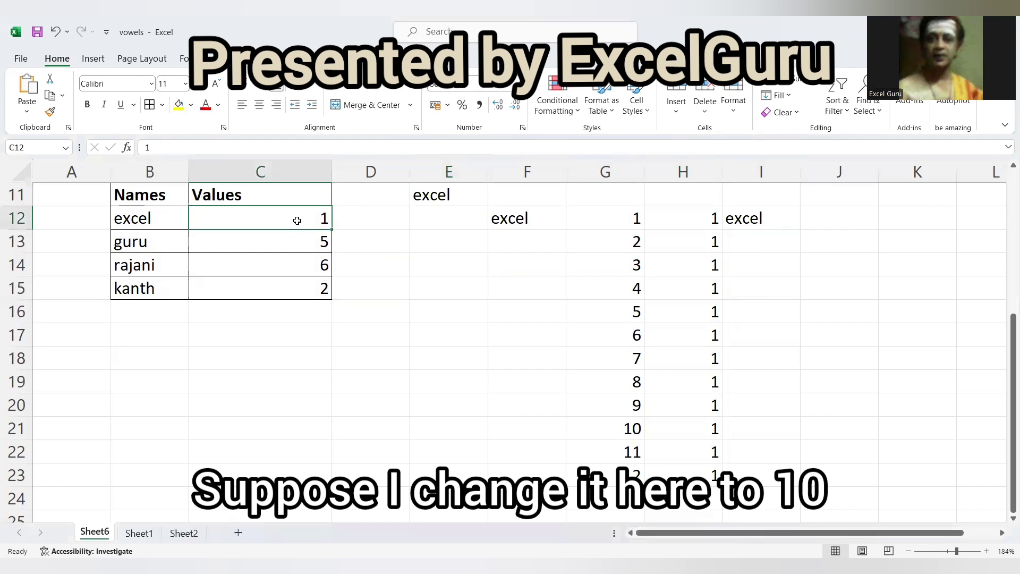
{"action": "type", "text": "10"}
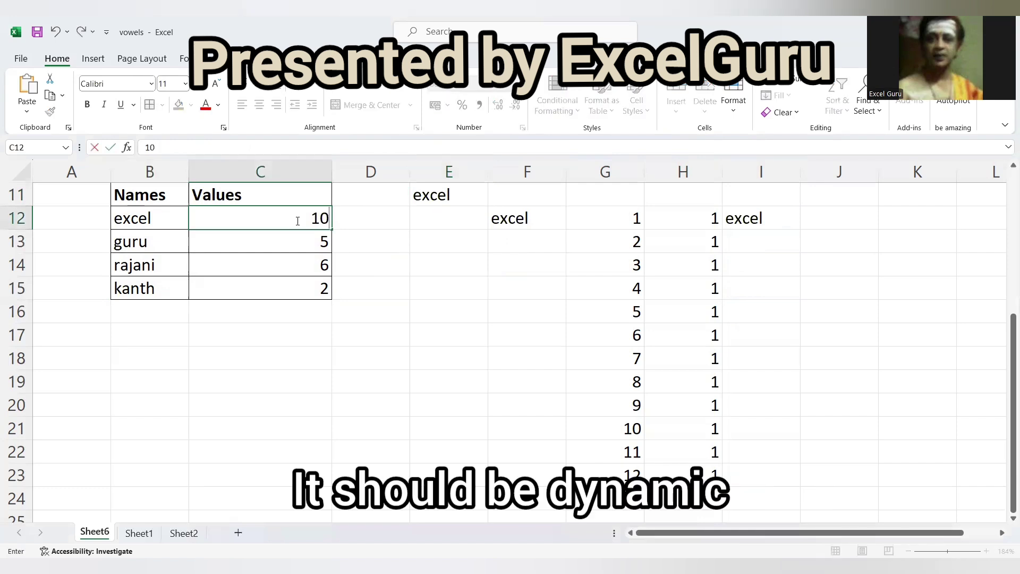
{"action": "key", "text": "Return"}
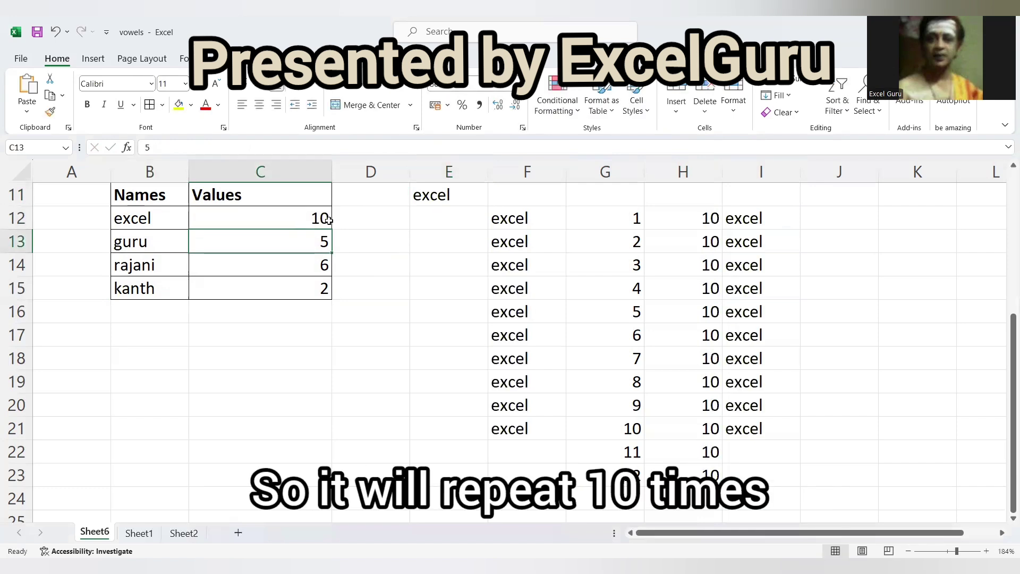